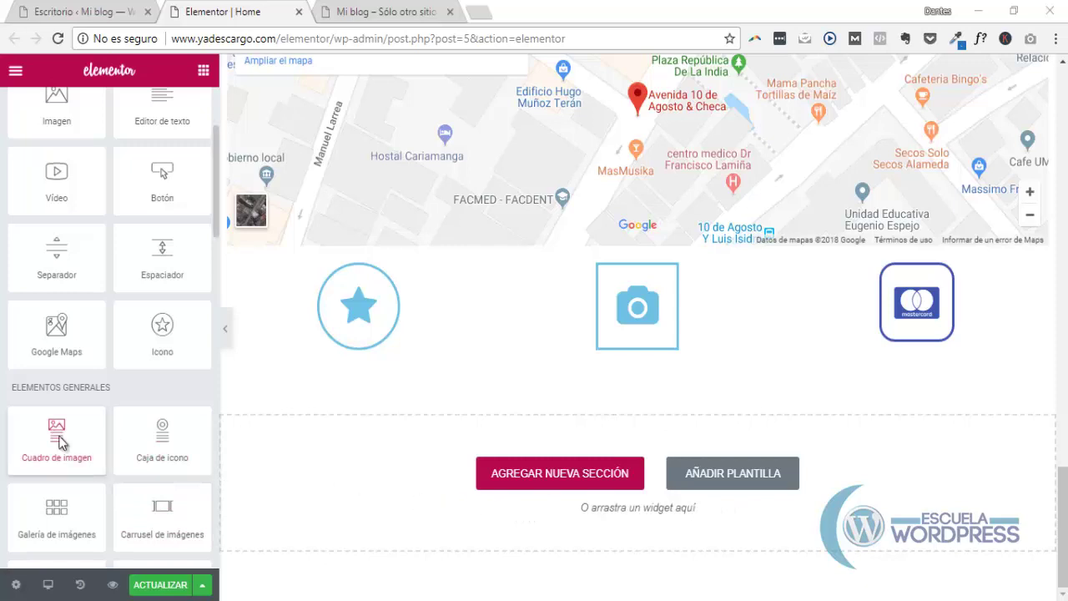
Add an image box widget (Cuadro de imagen) in a new section below the row of three icons
drag(60, 442, 522, 441)
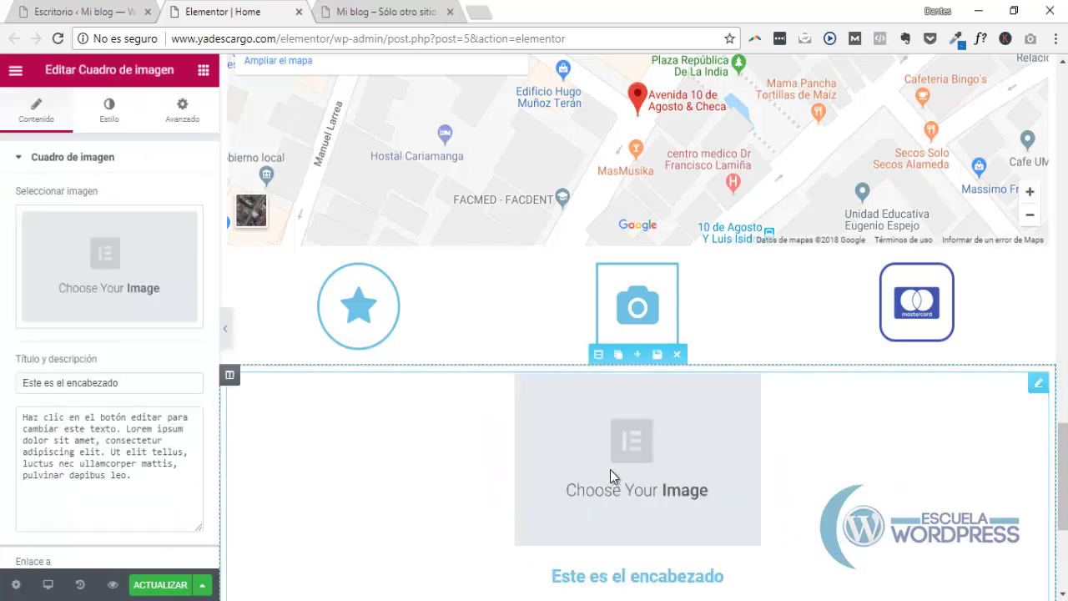
scroll(766, 516, down, 3)
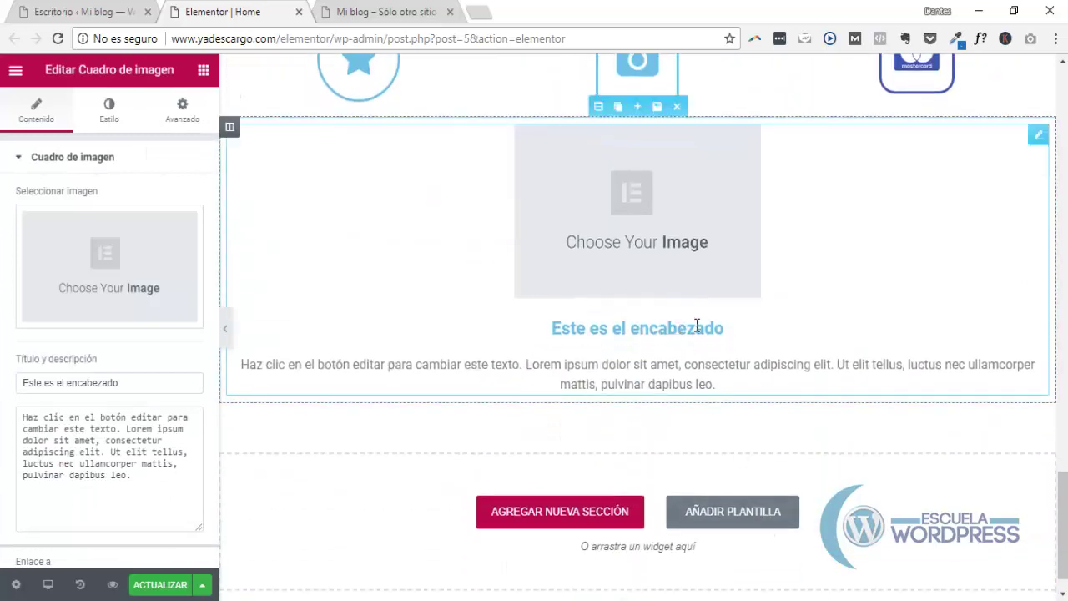
scroll(749, 298, up, 2)
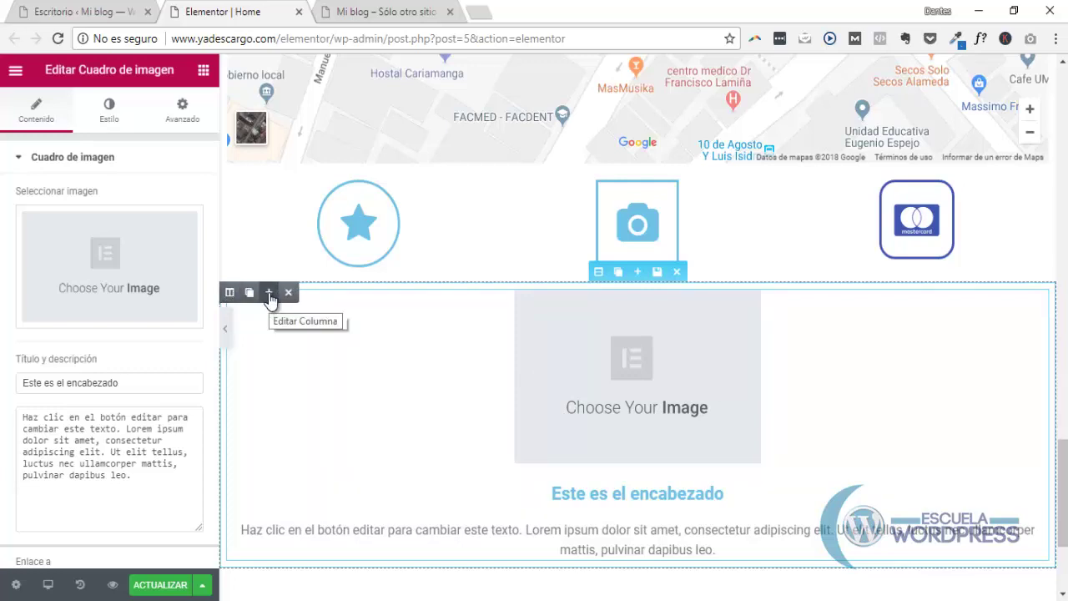
Add three more columns to the image box section so that it has four columns
click(270, 294)
click(270, 294)
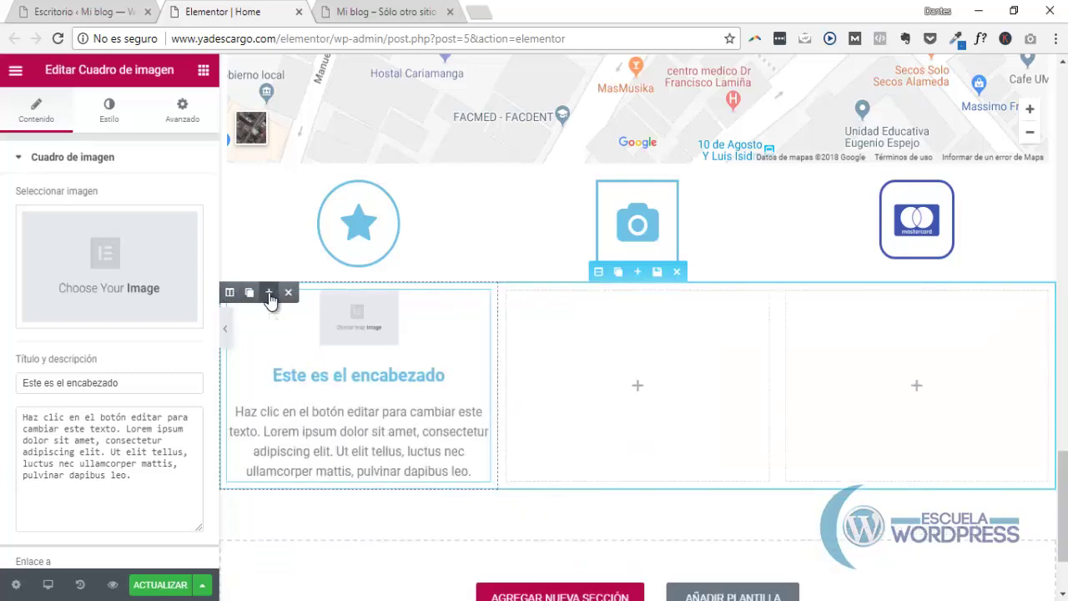
click(269, 294)
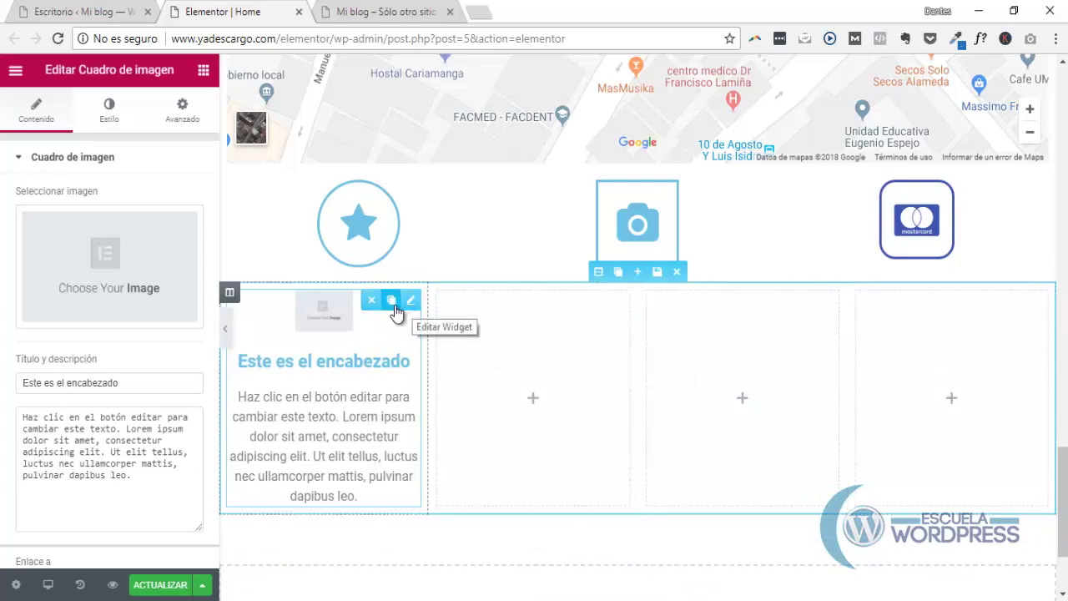
Duplicate the image box and place one copy in each of the three empty columns
click(391, 301)
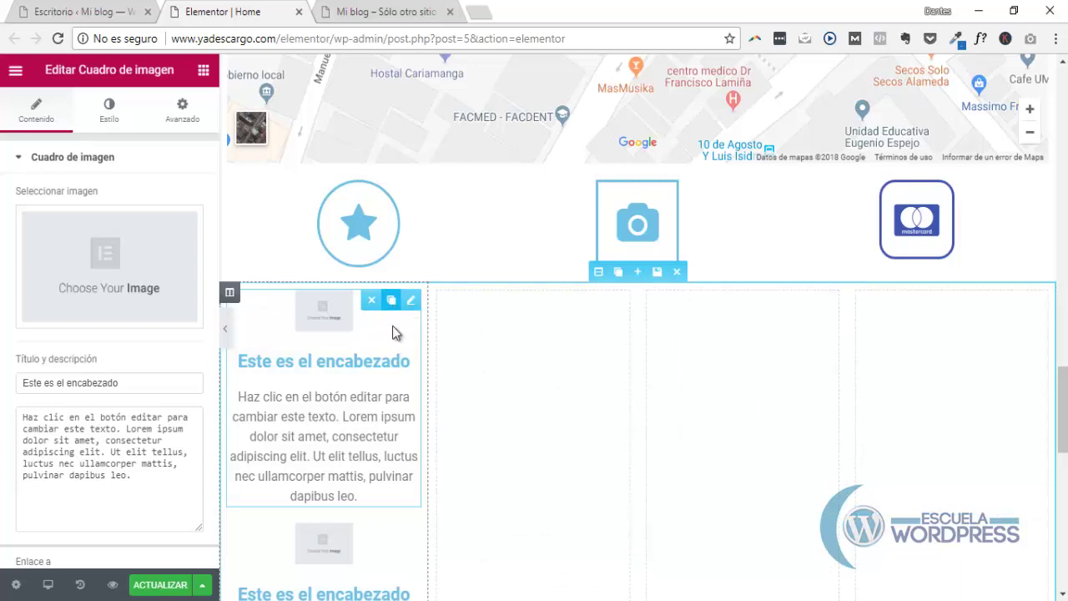
drag(411, 302, 510, 319)
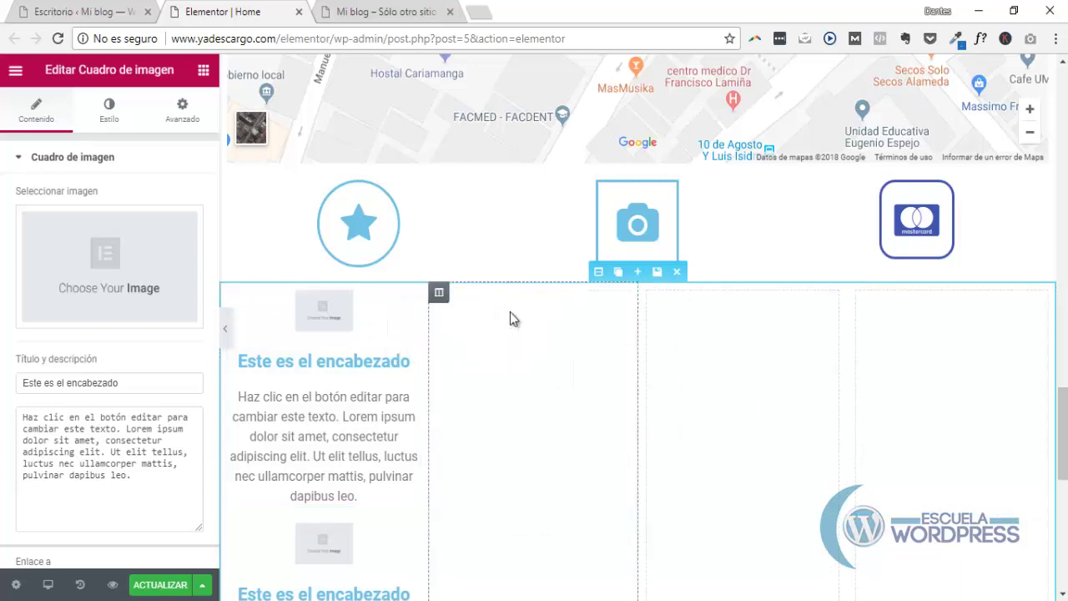
drag(409, 299, 710, 315)
drag(409, 297, 951, 361)
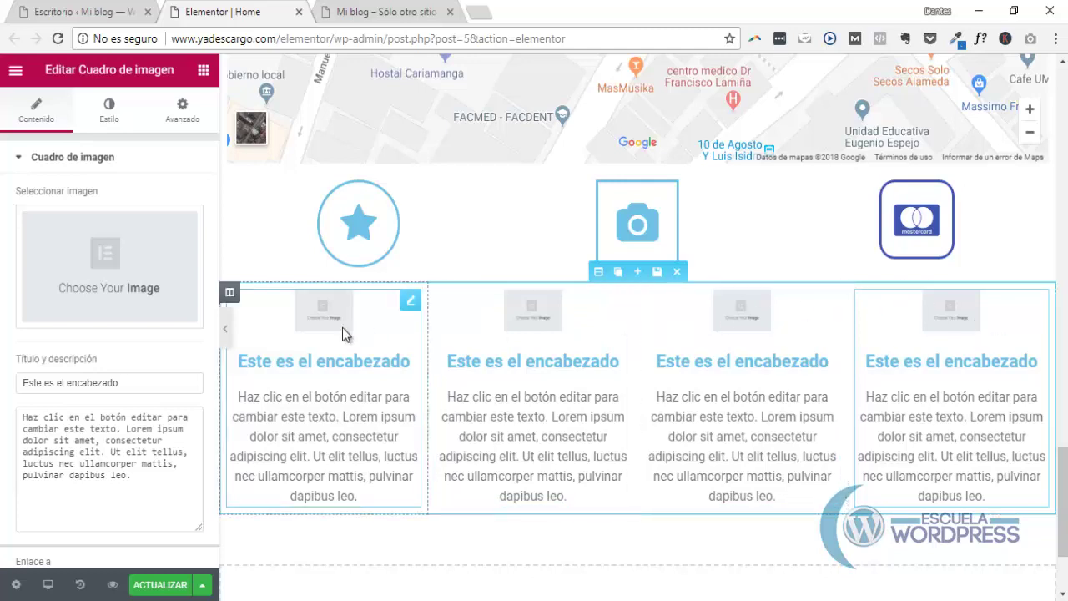
Insert the first media library picture into the fourth column's image box and change its title to "Éxitos"
click(119, 255)
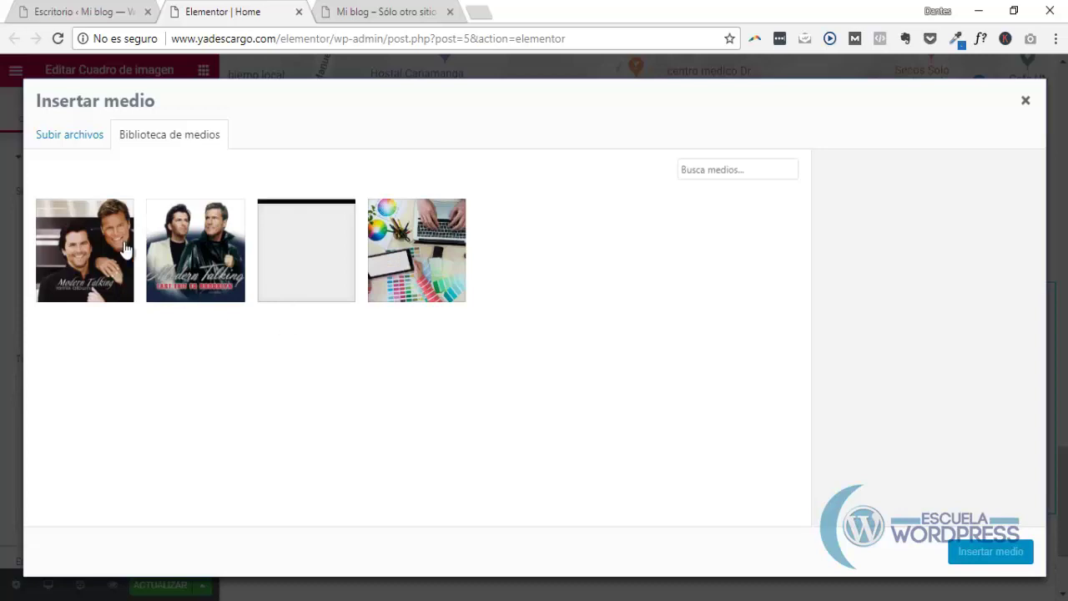
click(84, 250)
click(980, 553)
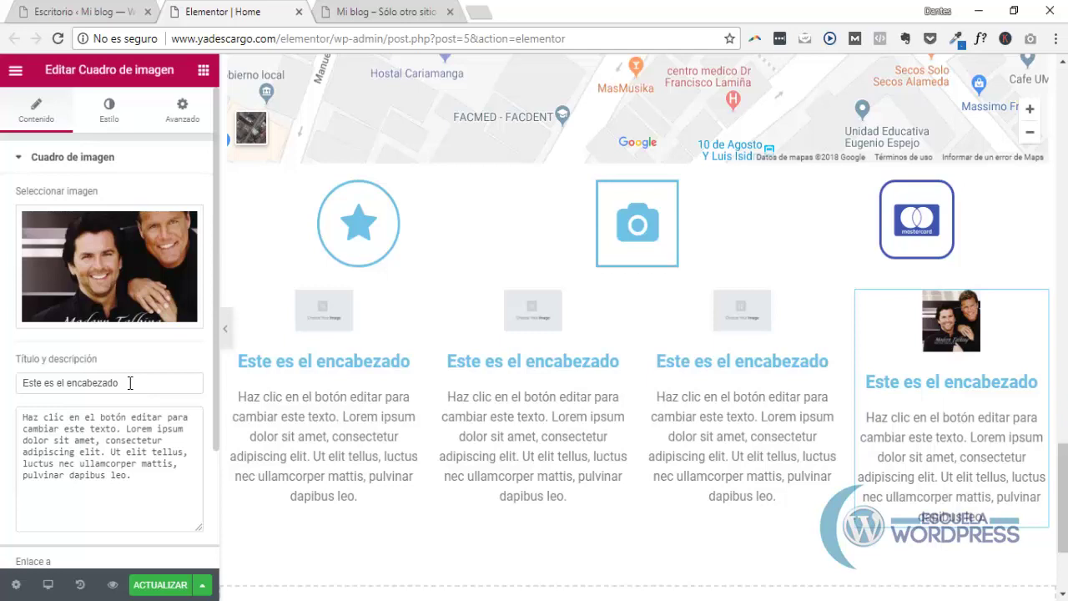
drag(131, 382, 10, 384)
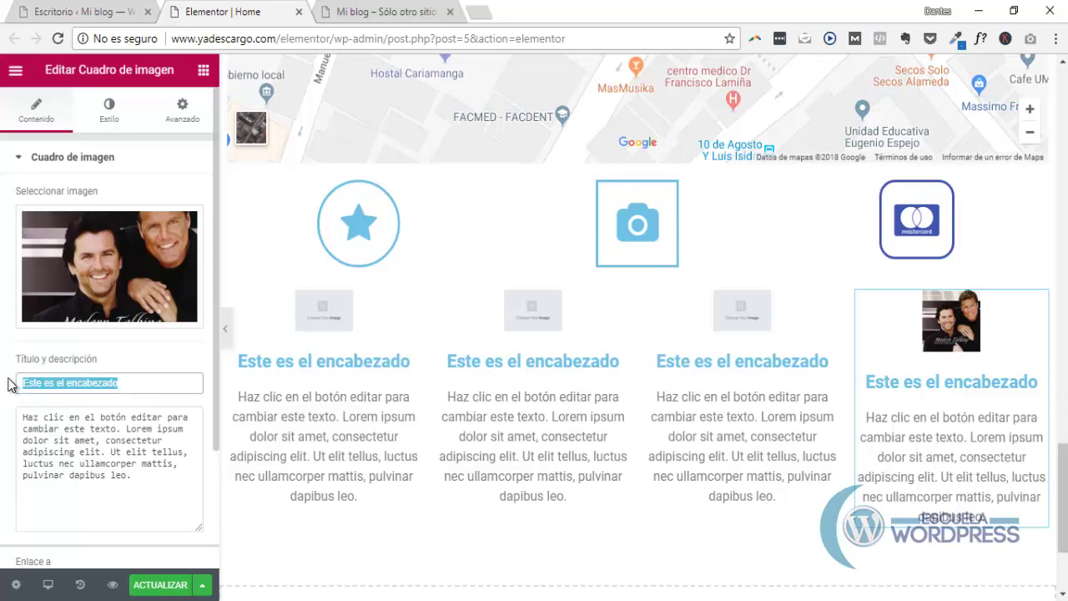
text(Éxitos)
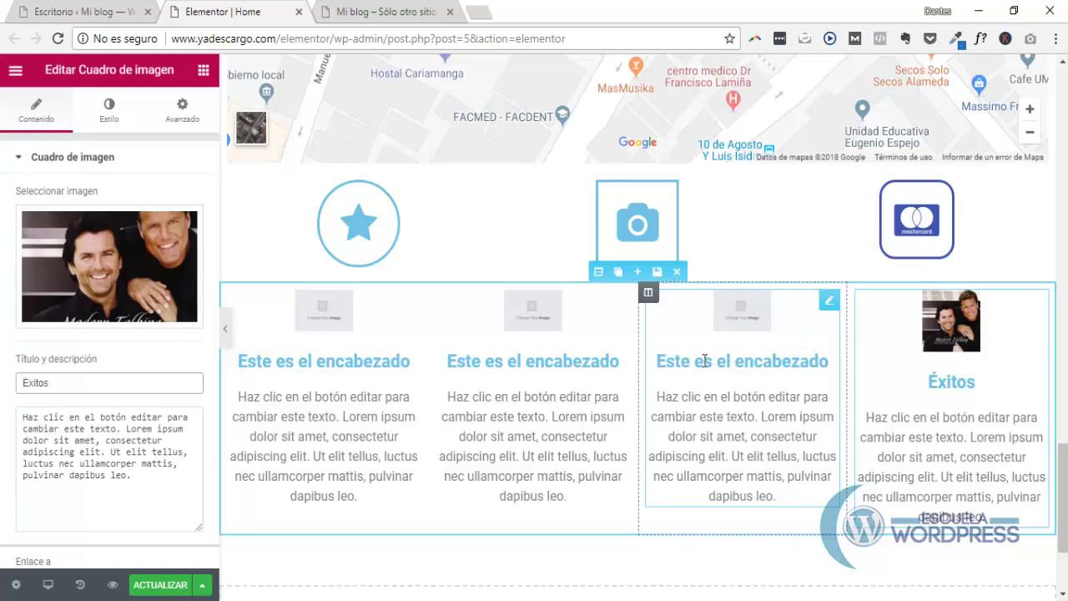
Delete the third column of the image box section
mouse_move(648, 292)
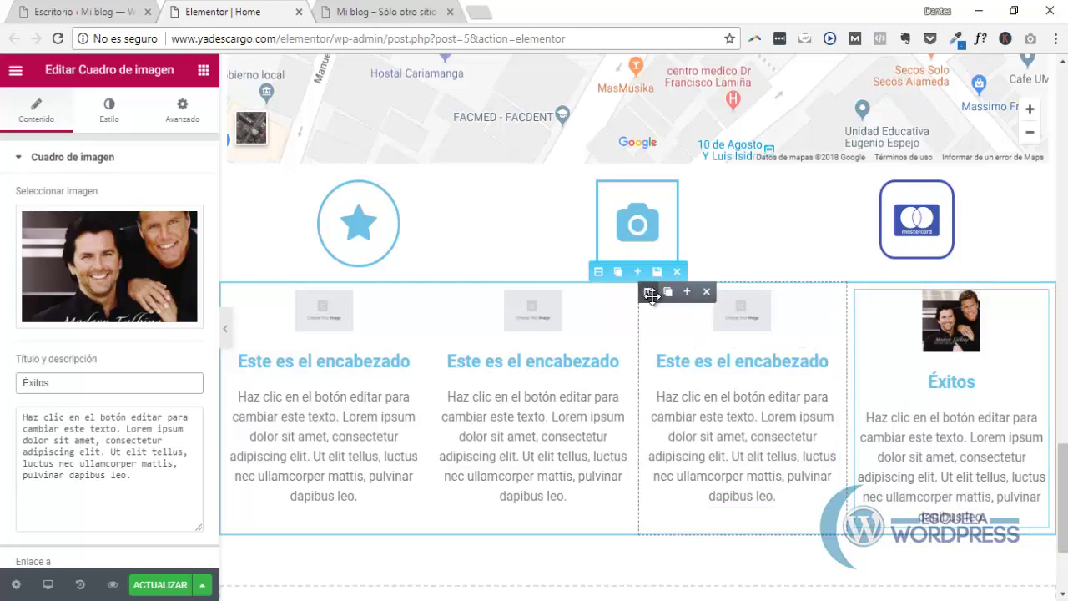
click(706, 294)
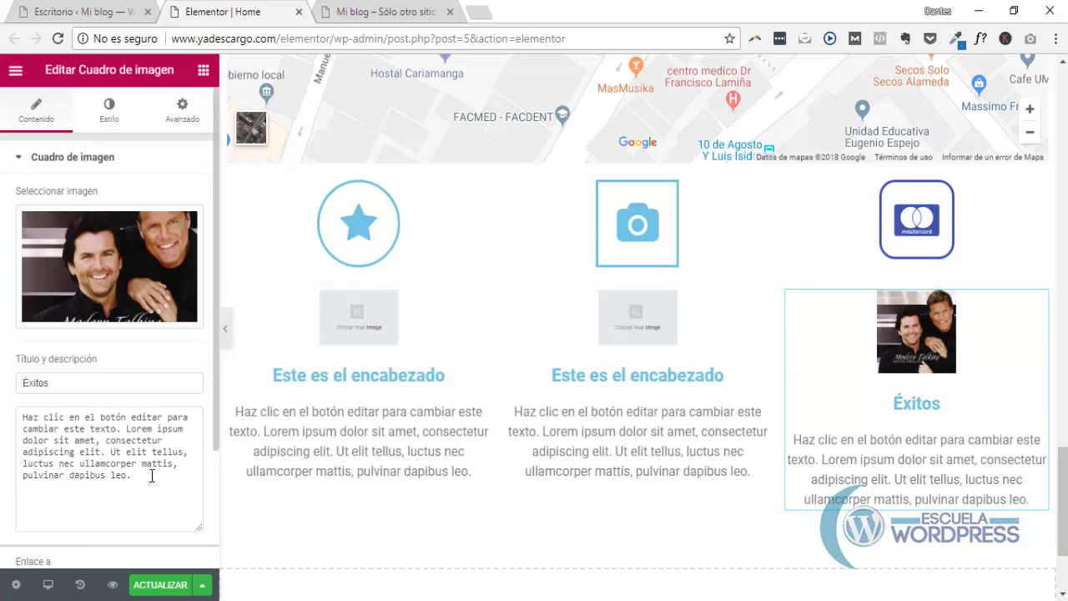
Try the left and right image positions on the Éxitos box and return it to the centred position
scroll(125, 468, down, 1)
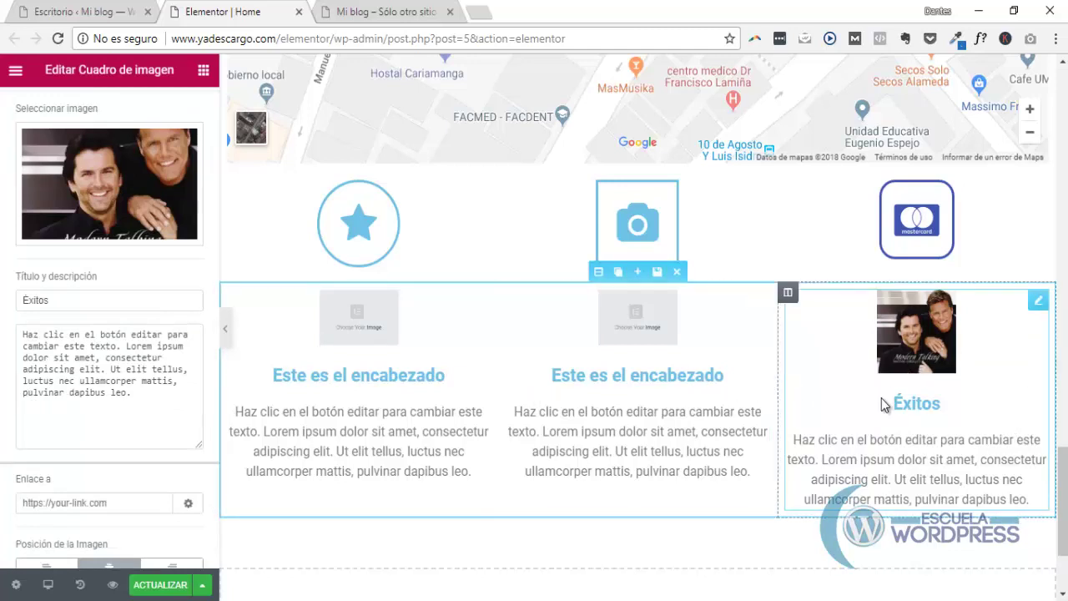
scroll(67, 453, down, 1)
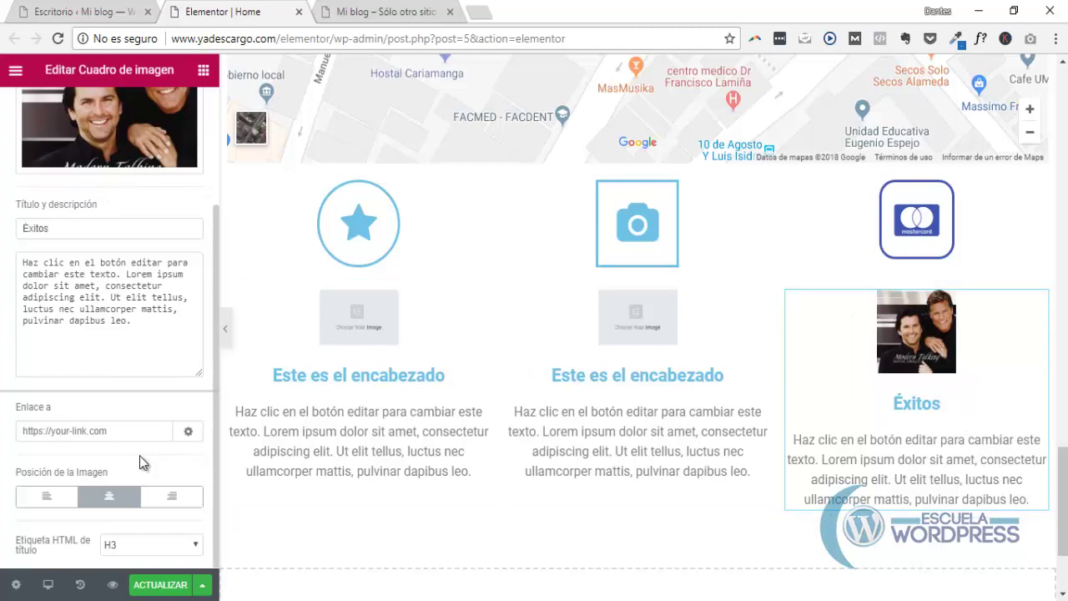
click(41, 497)
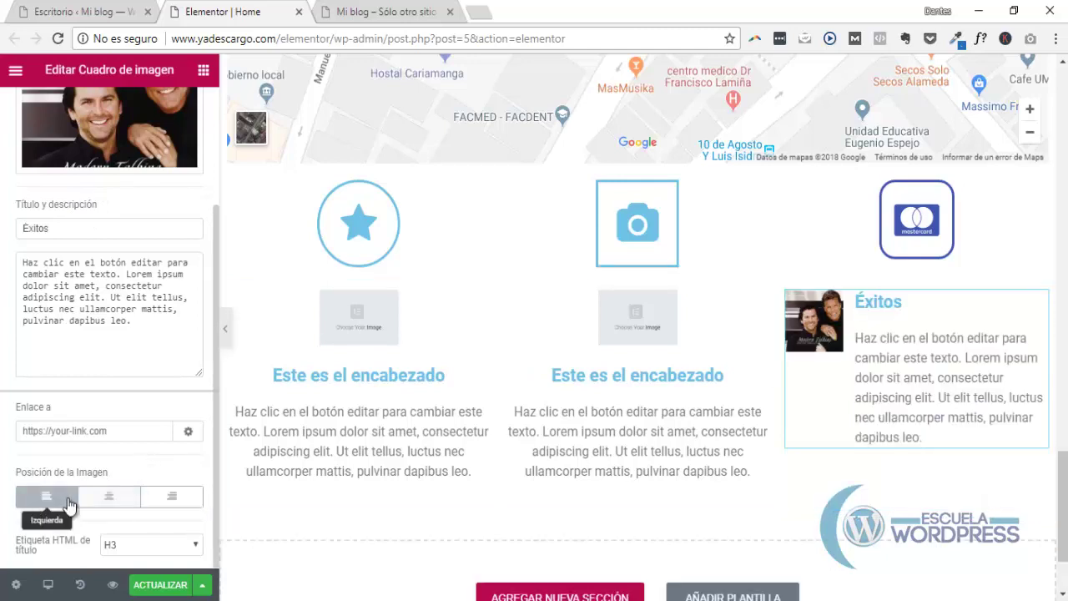
click(107, 497)
click(182, 496)
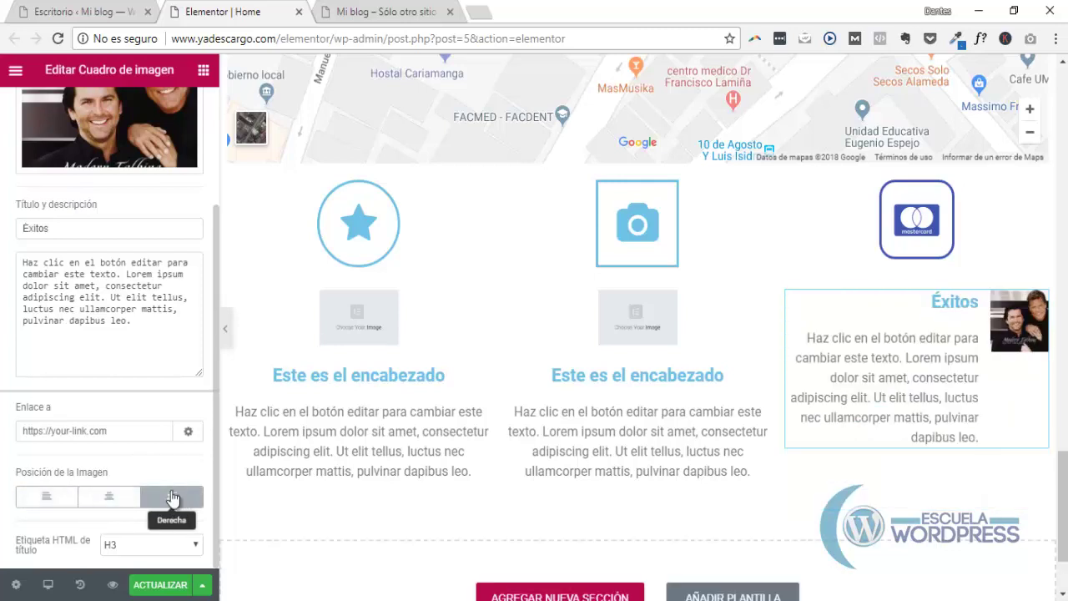
click(108, 497)
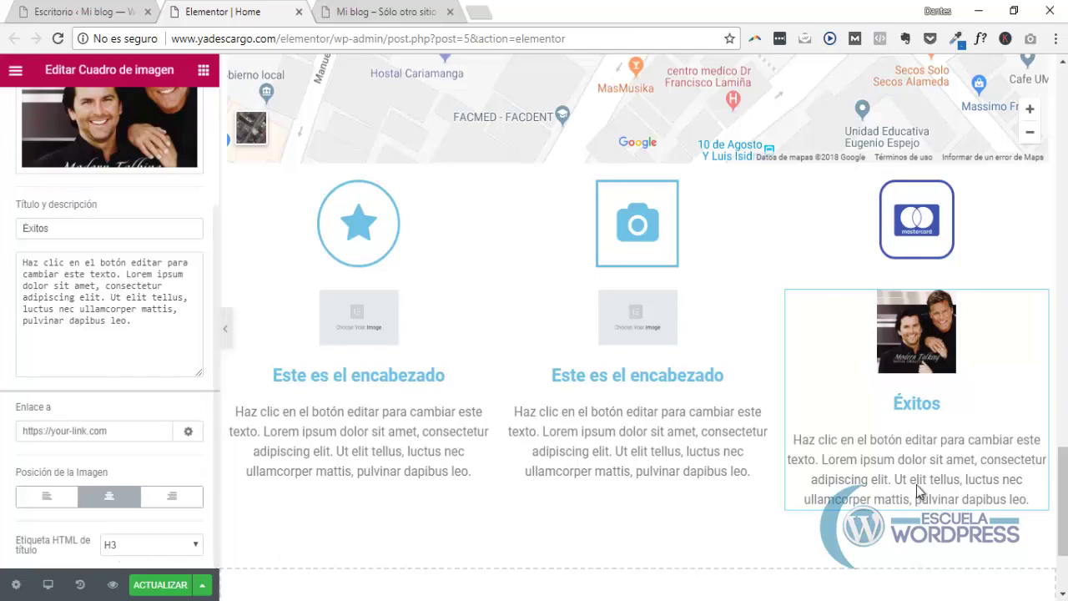
Review the HTML tag options available for the title of the Éxitos image box
scroll(23, 330, up, 1)
scroll(23, 330, up, 1)
scroll(83, 425, down, 2)
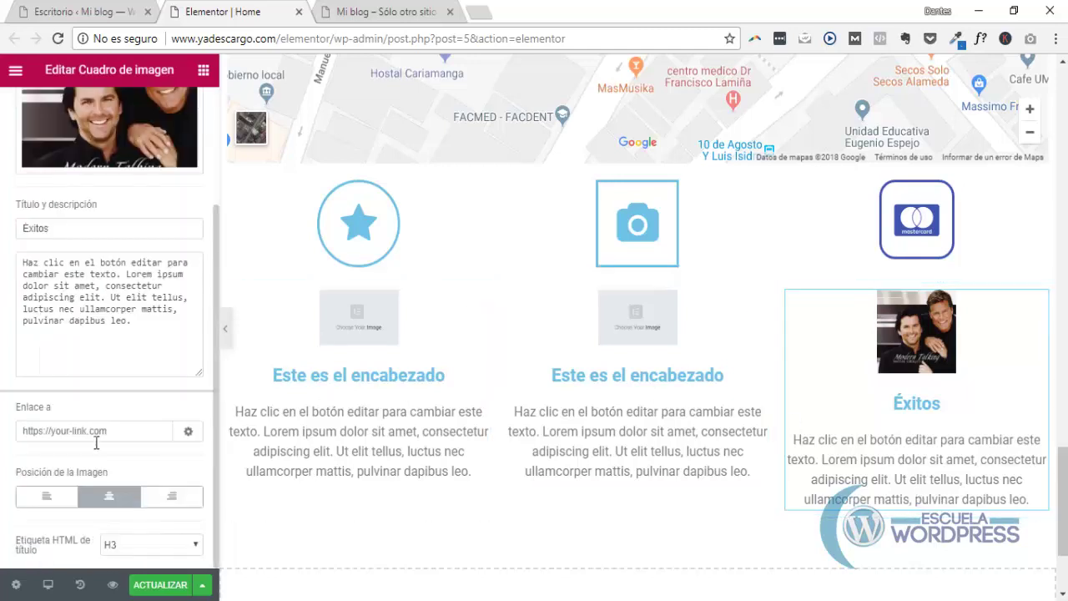
click(177, 546)
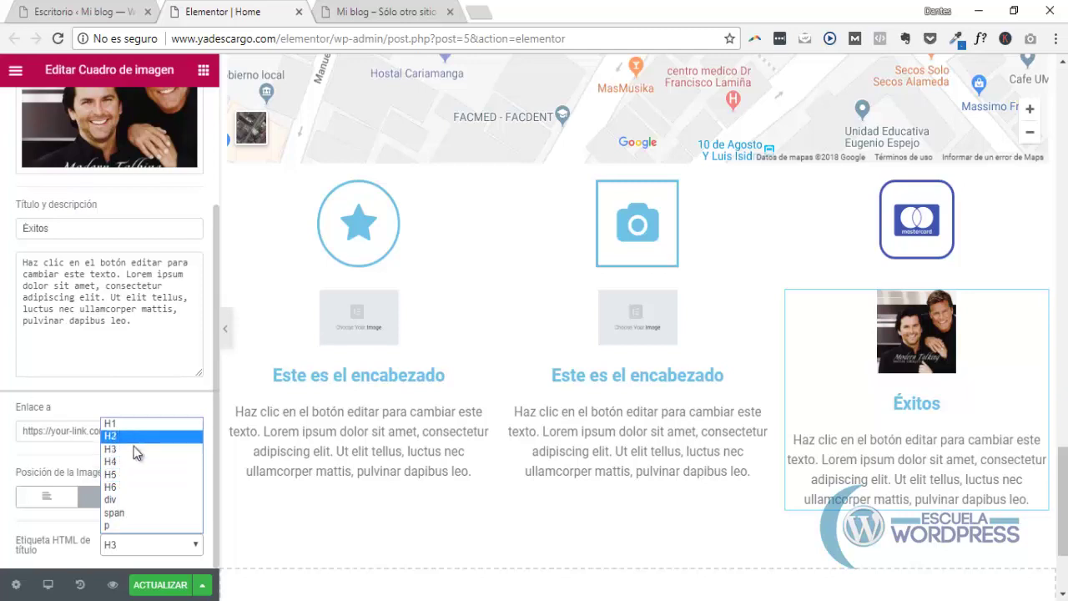
click(189, 396)
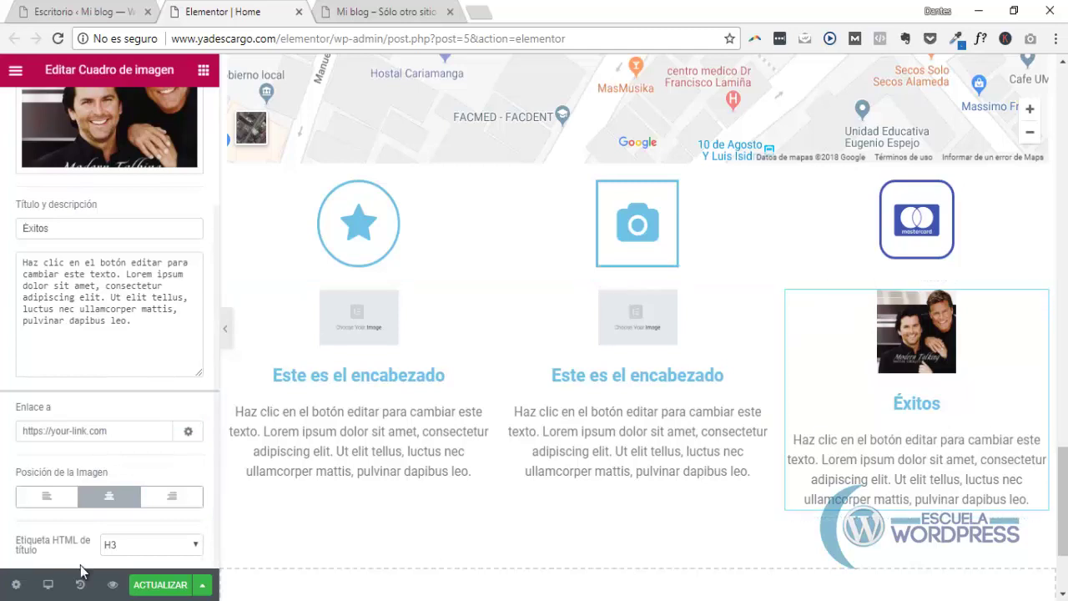
In the Éxitos box's image style settings, set the image spacing to 10 and the image size to 55
scroll(168, 474, up, 4)
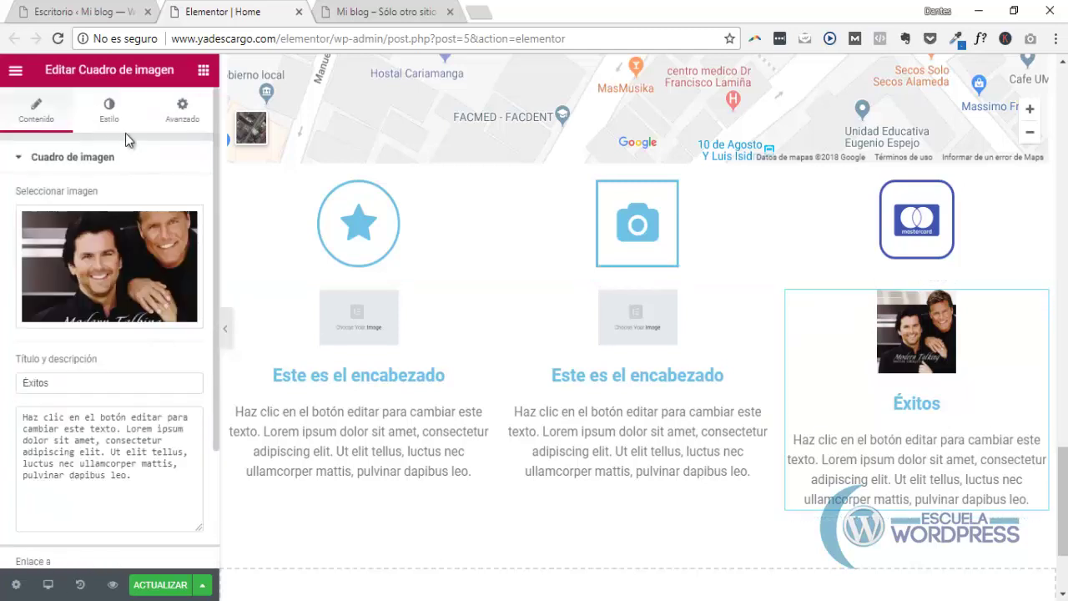
click(18, 157)
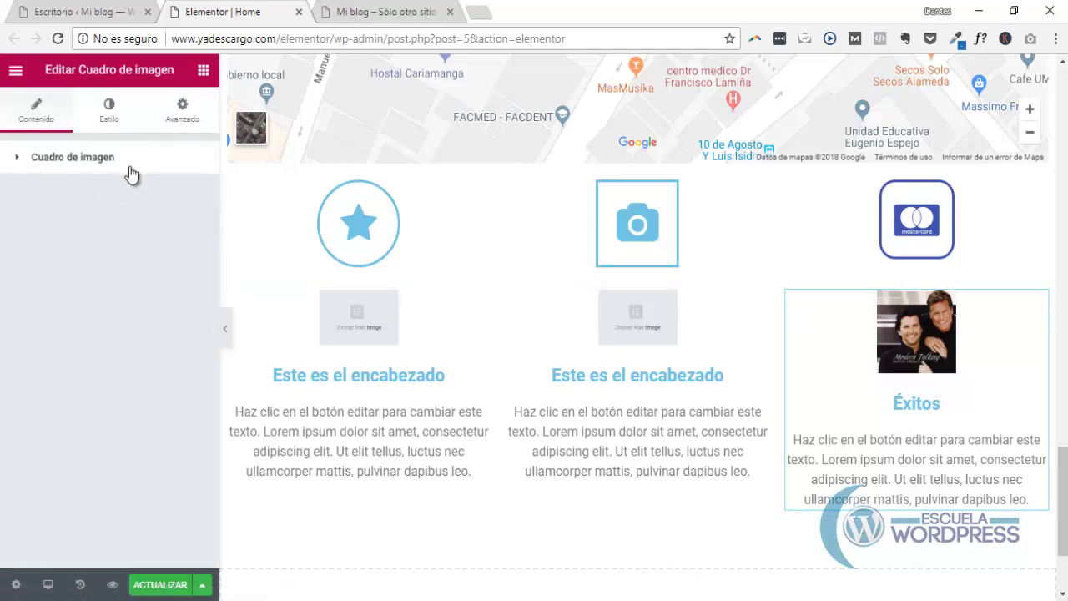
click(111, 113)
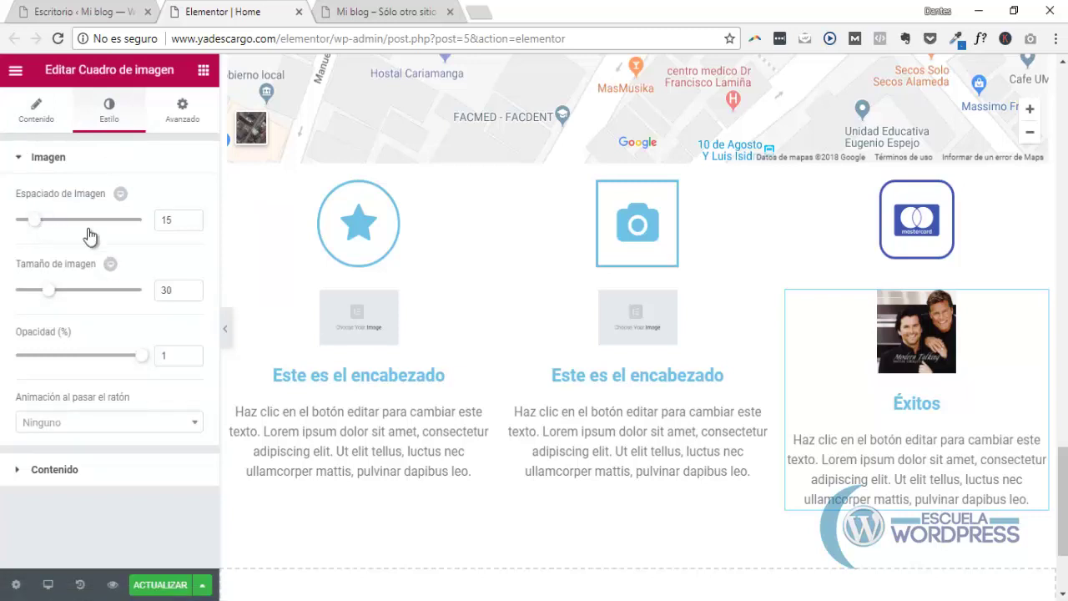
mouse_move(40, 227)
mouse_down()
mouse_move(123, 236)
mouse_move(30, 226)
mouse_up()
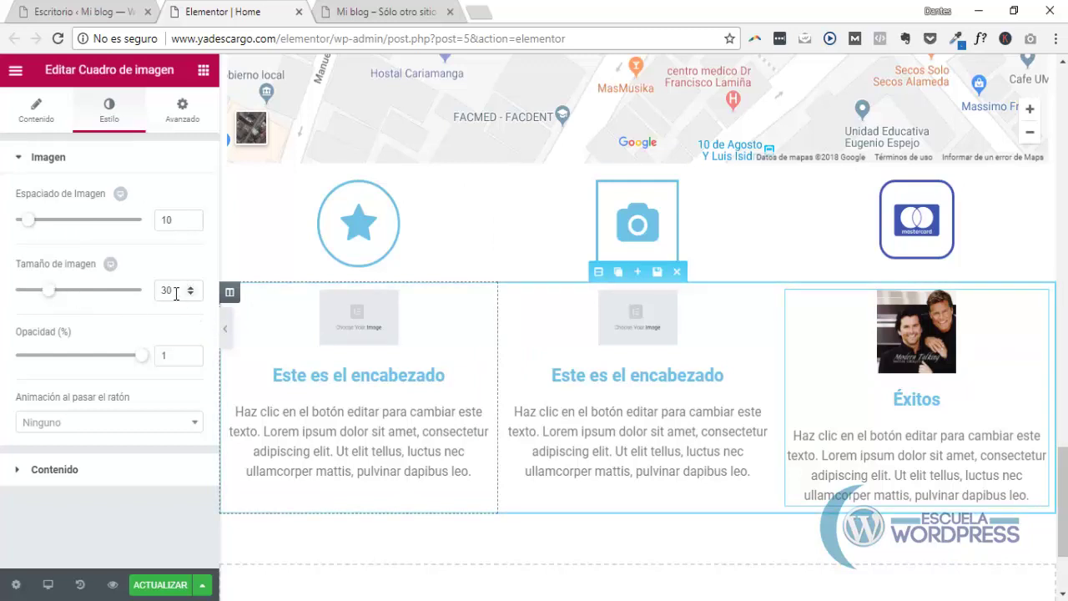
drag(51, 290, 82, 293)
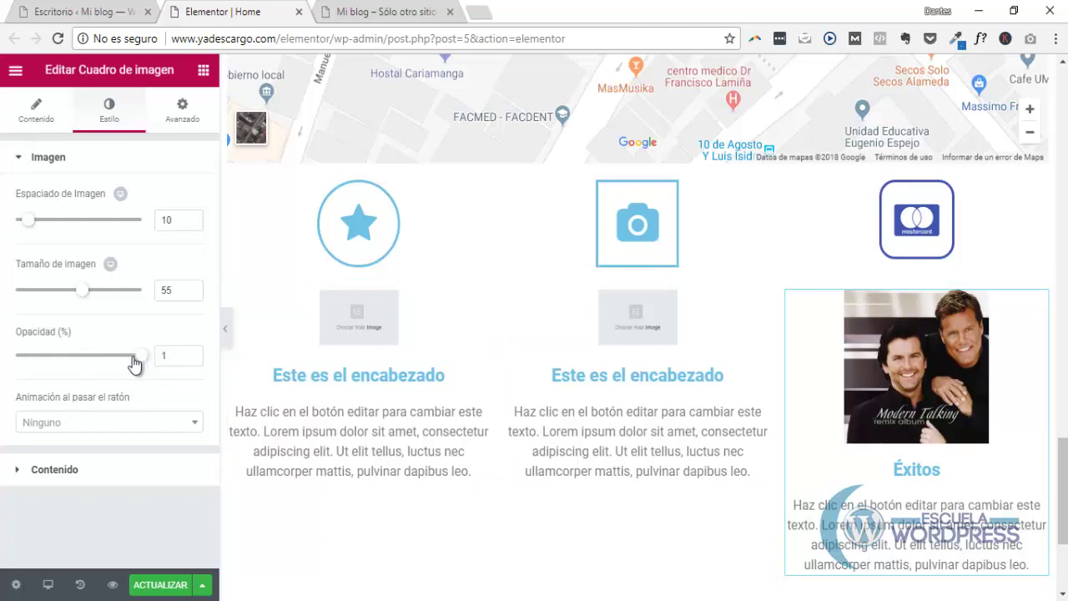
Set the Éxitos image's opacity to 1 and its hover animation to Grow
mouse_move(140, 357)
mouse_down()
mouse_move(37, 368)
mouse_move(144, 367)
mouse_up()
click(84, 422)
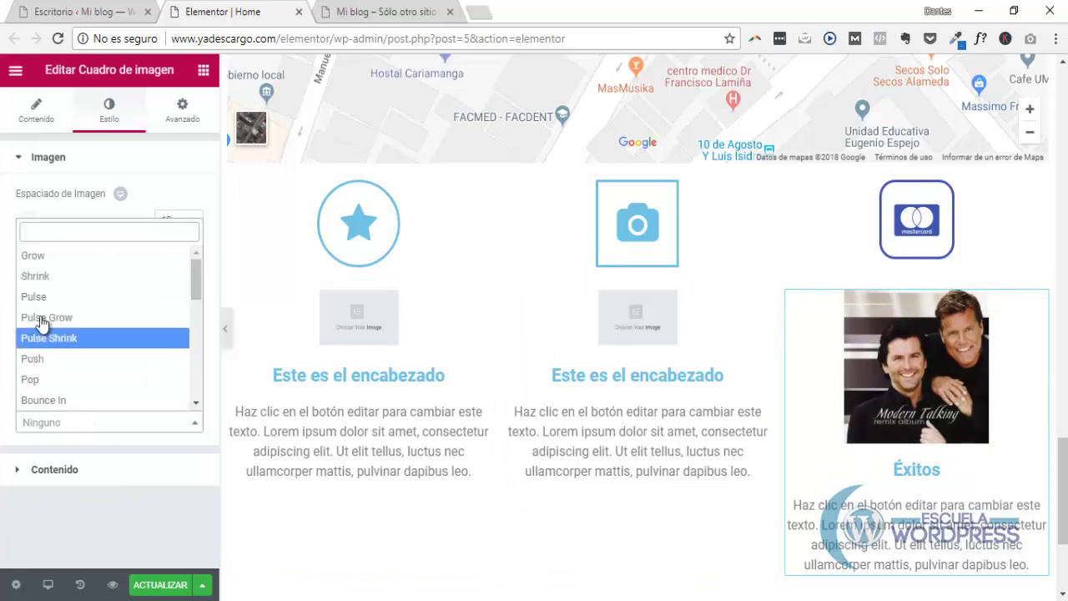
click(40, 256)
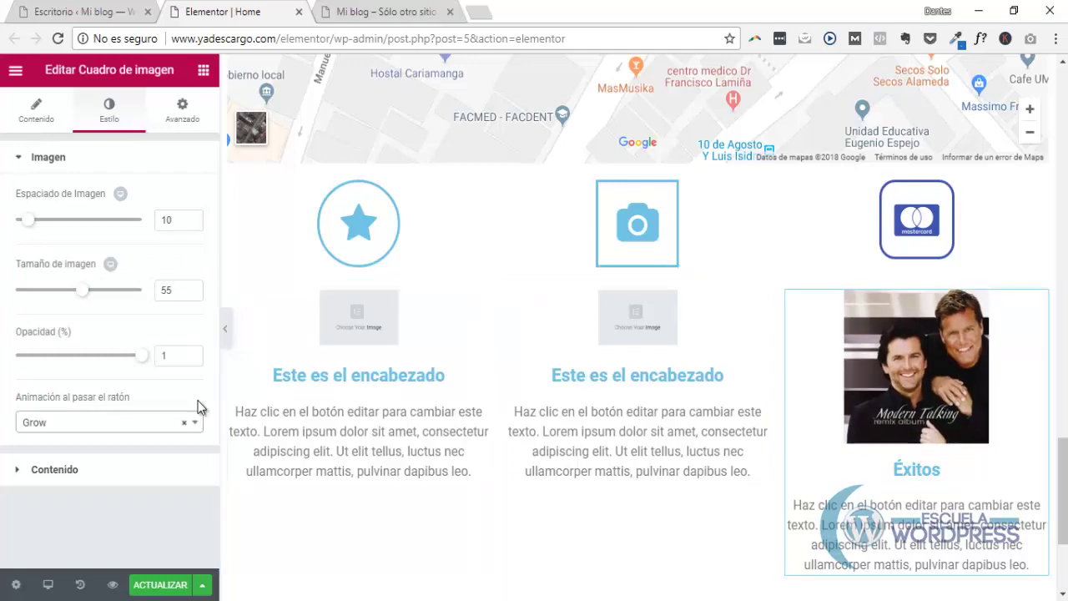
In the Éxitos box's content style settings, try left alignment, choose centre alignment, and set the title spacing to 9
click(78, 469)
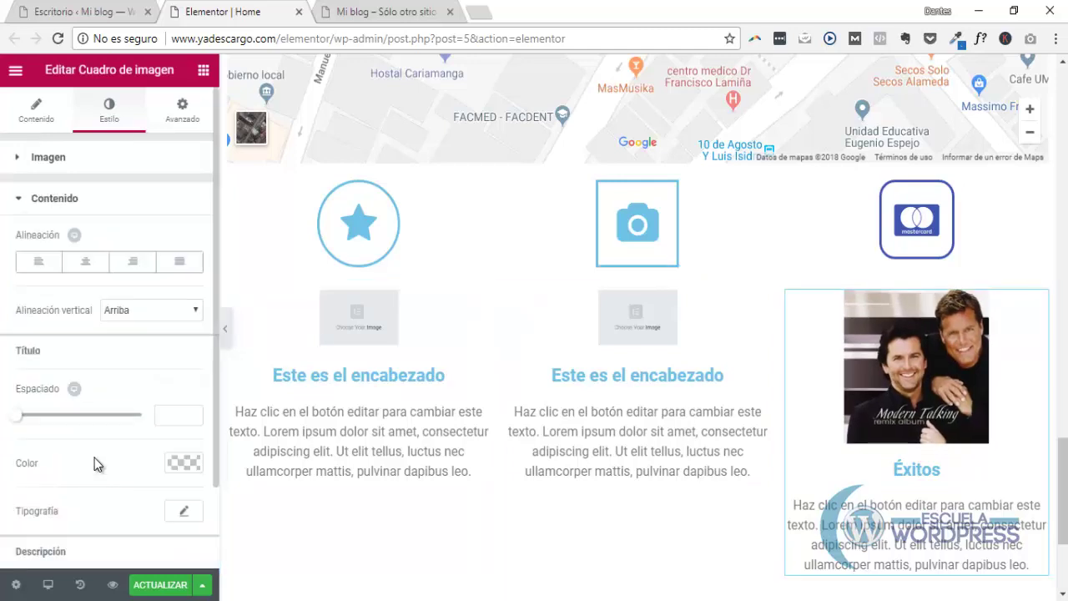
scroll(534, 418, down, 2)
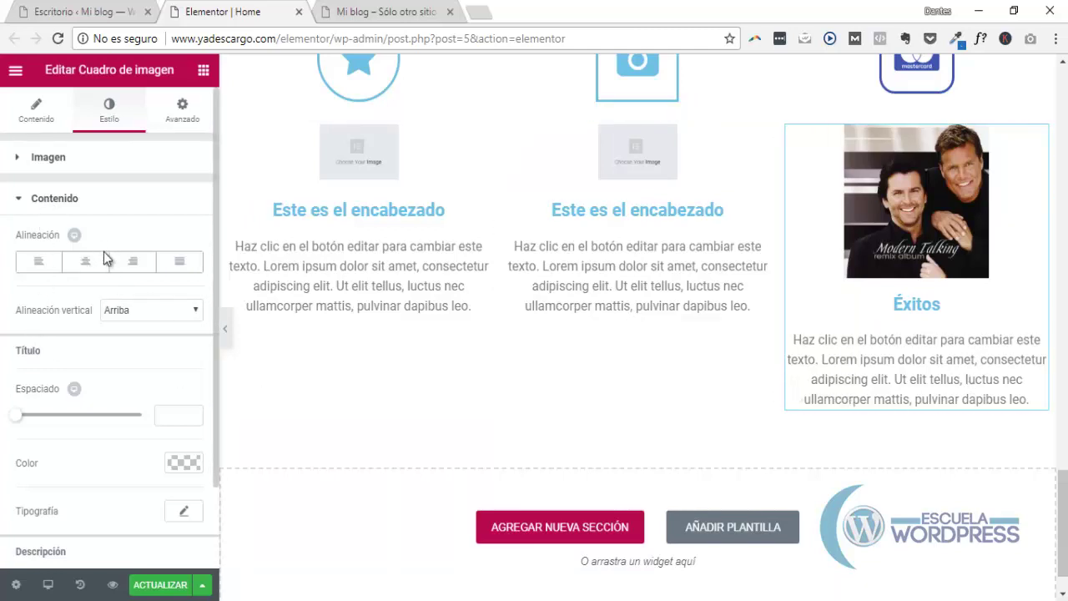
click(36, 264)
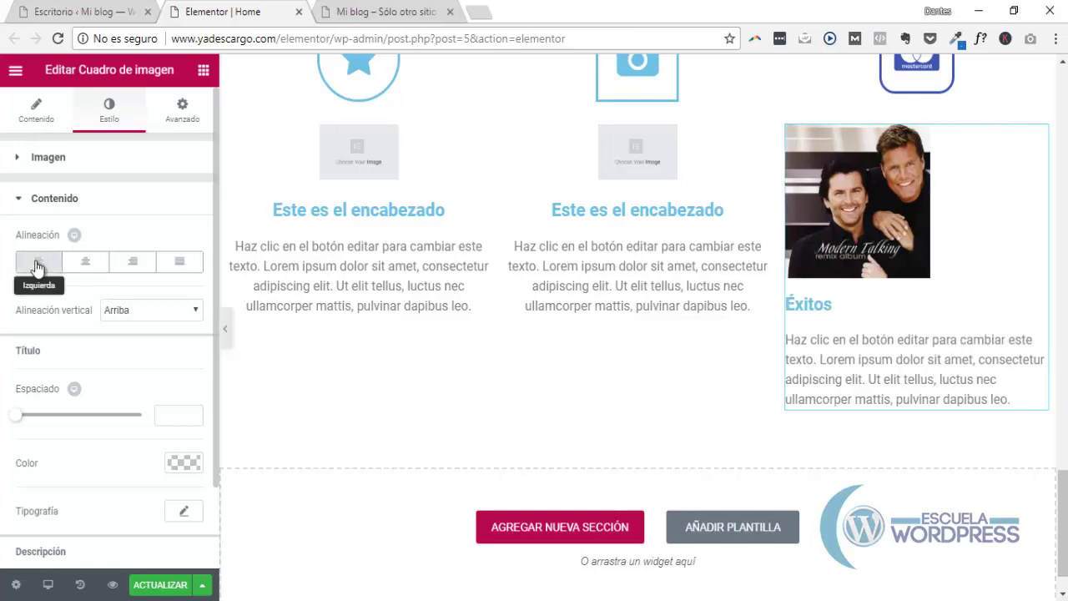
click(87, 266)
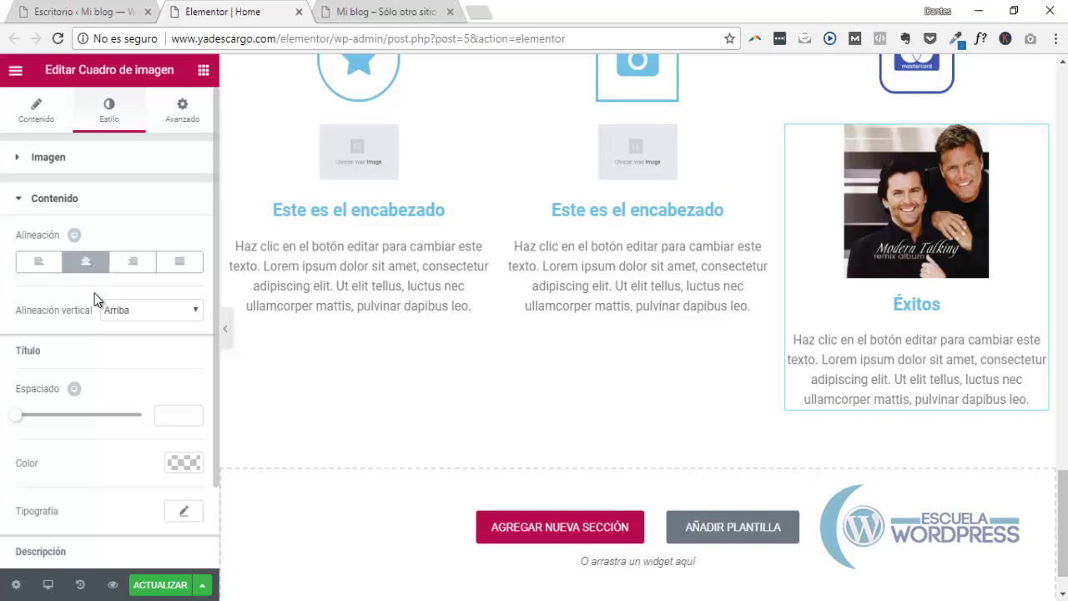
scroll(111, 415, down, 2)
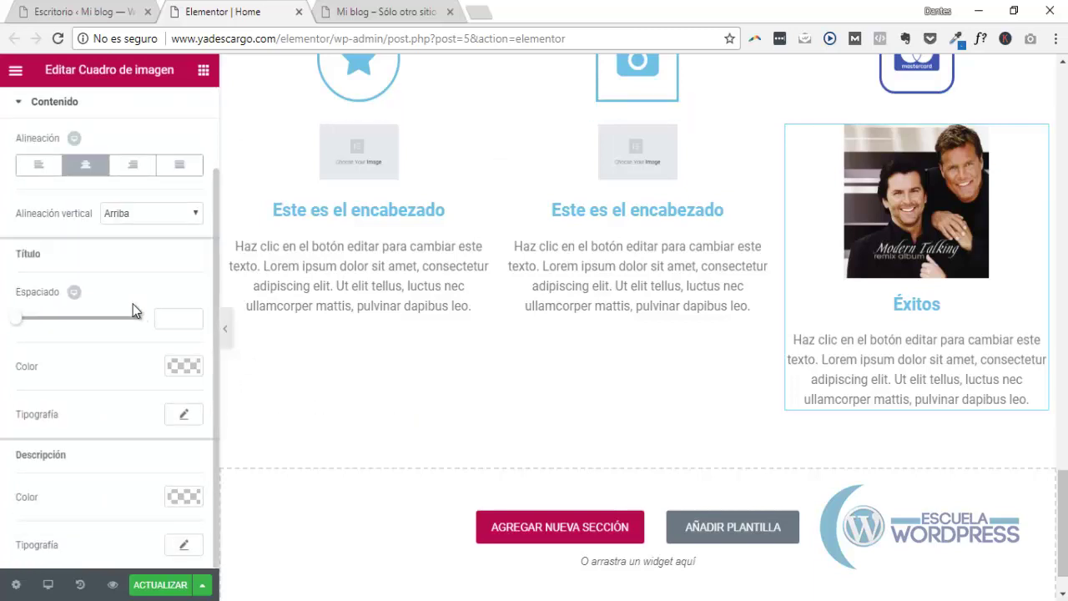
mouse_move(17, 318)
mouse_down()
mouse_move(52, 327)
mouse_move(37, 331)
mouse_move(123, 332)
mouse_move(25, 332)
mouse_up()
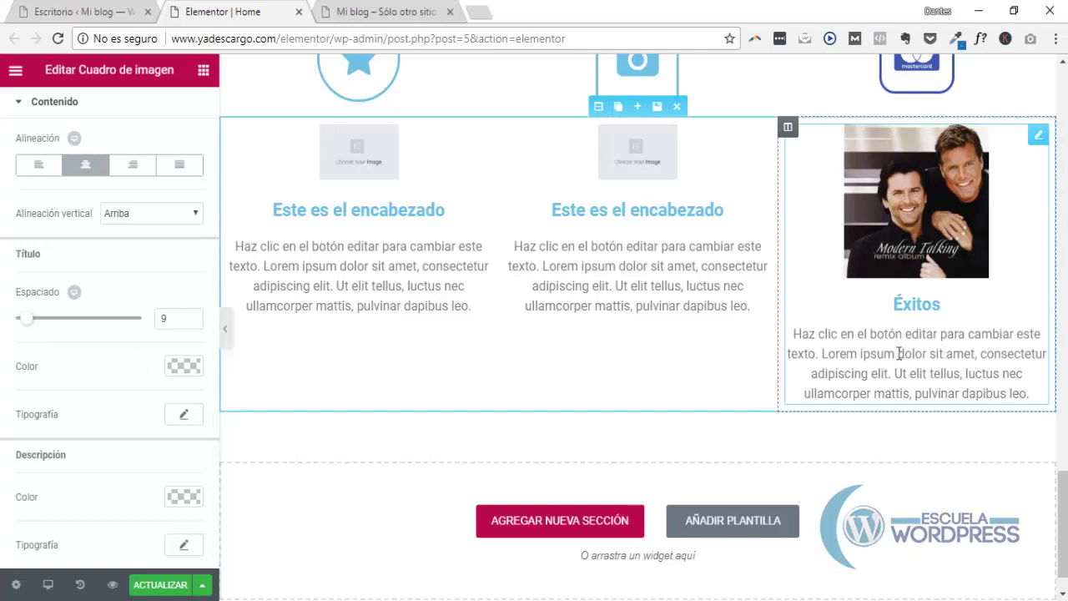
Try black and blue for the Éxitos box's title colour, and settle on dark blue #1f2459
click(186, 365)
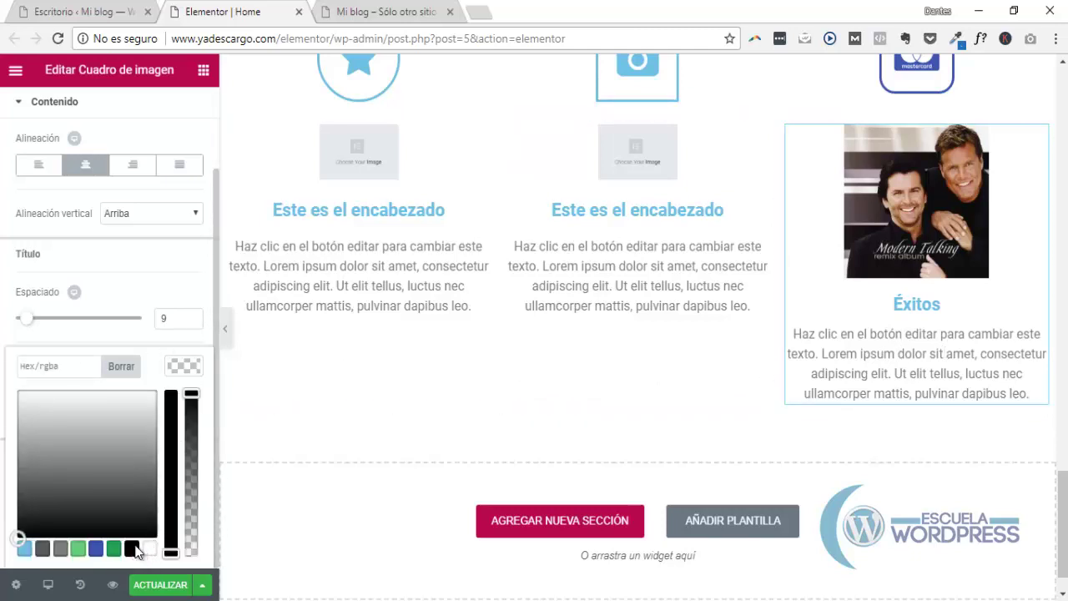
click(132, 549)
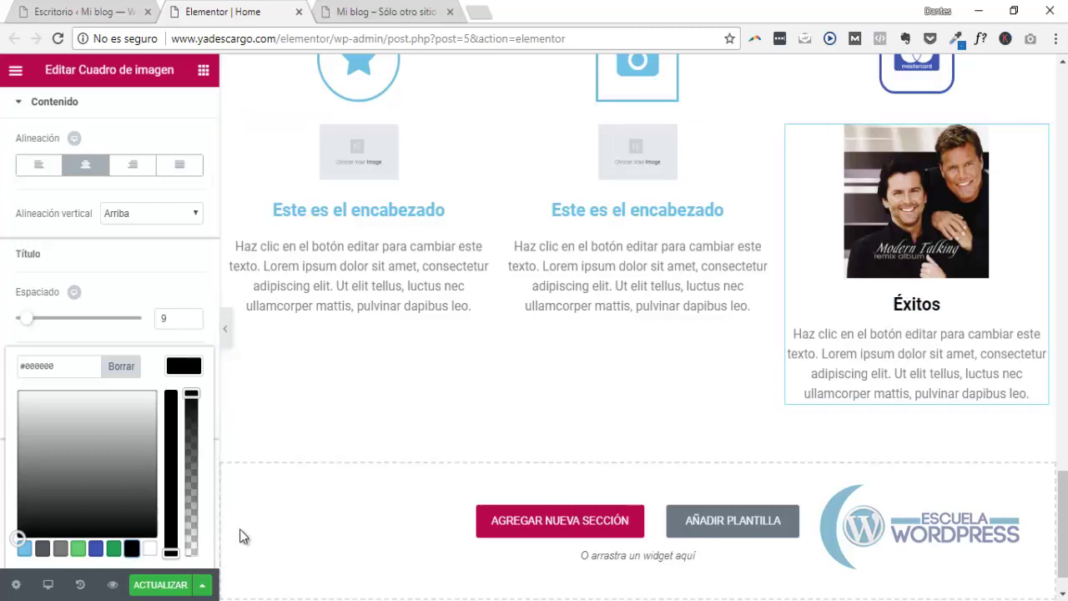
click(96, 548)
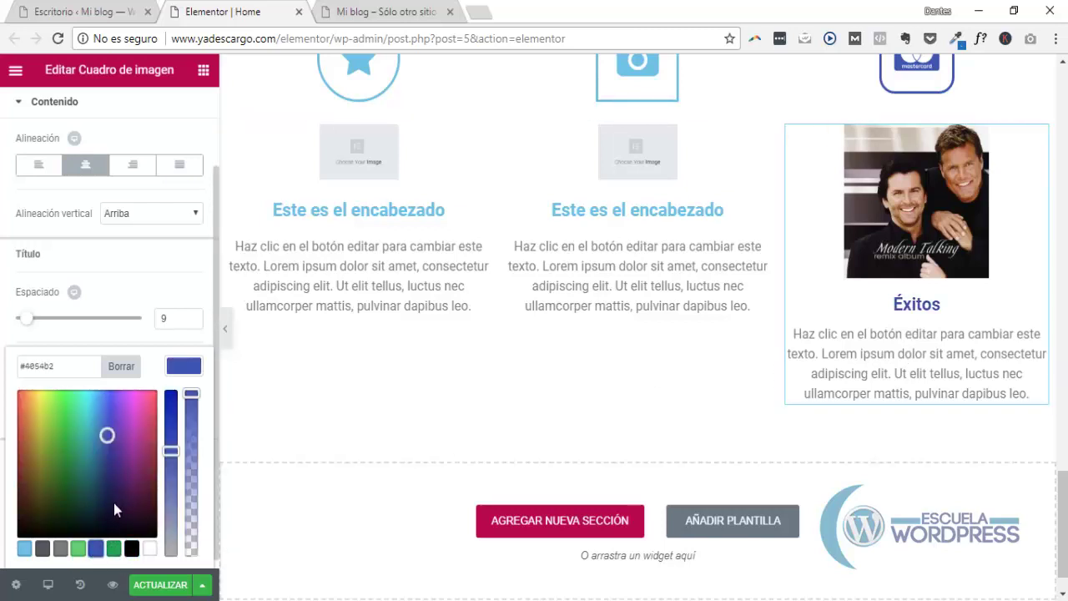
click(110, 511)
click(123, 526)
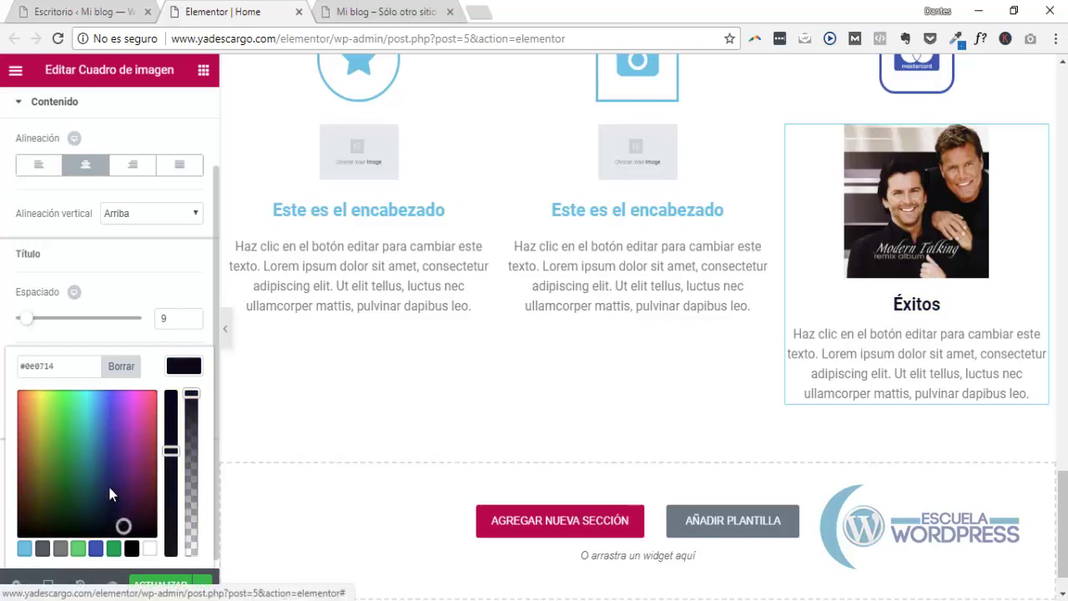
click(109, 486)
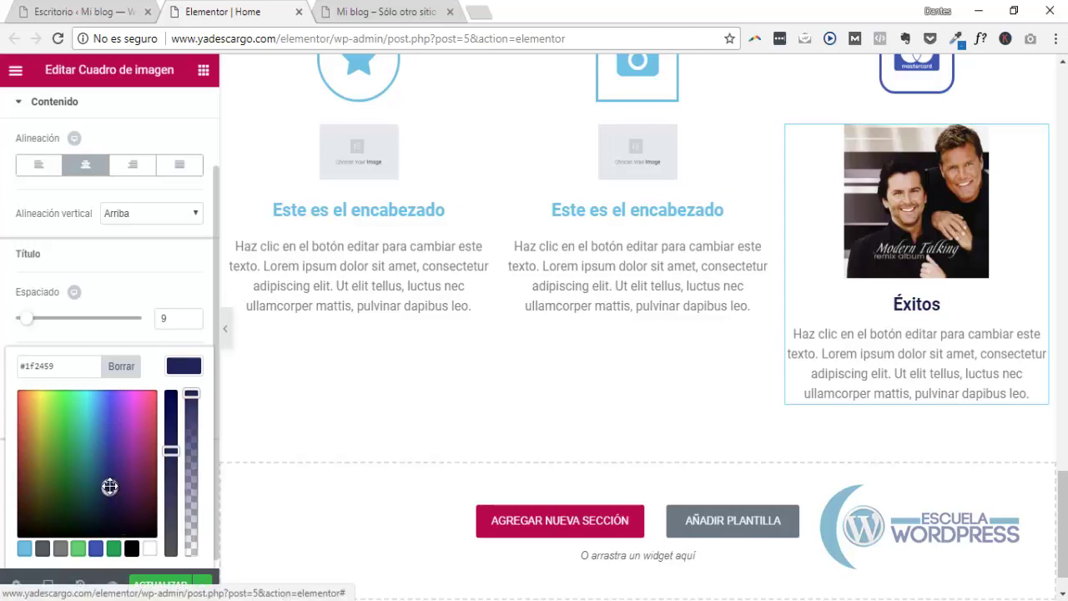
click(184, 257)
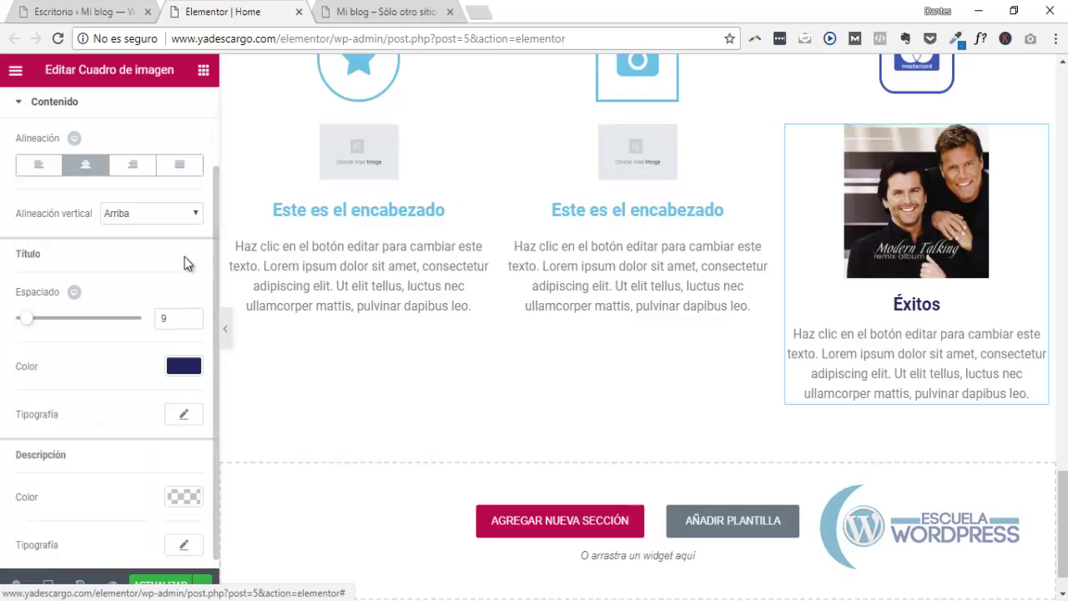
In the title's typography settings, try the Almendra SC font family
click(183, 416)
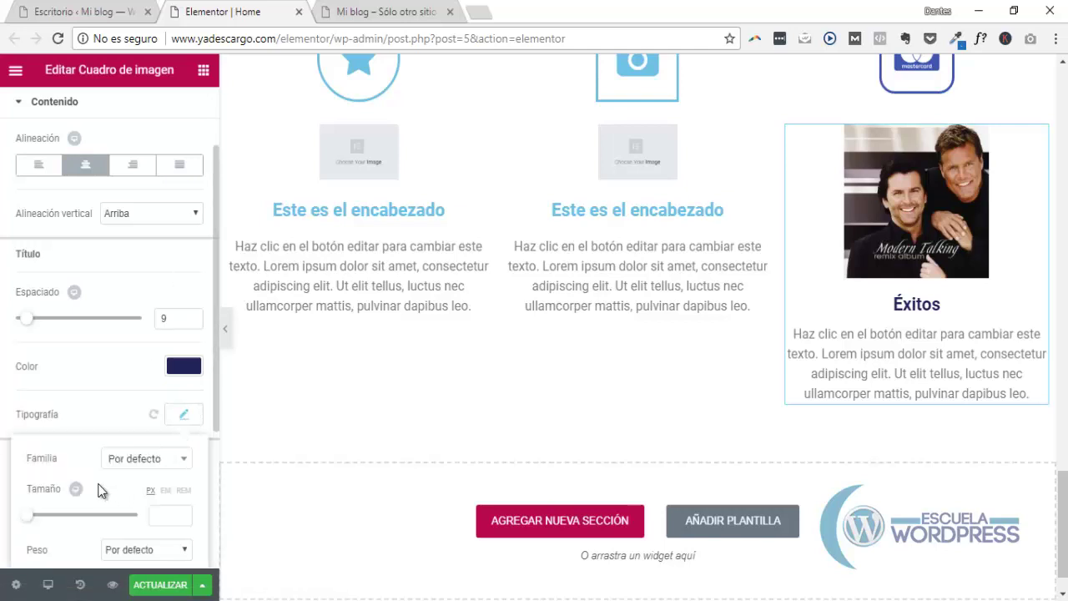
scroll(98, 491, down, 2)
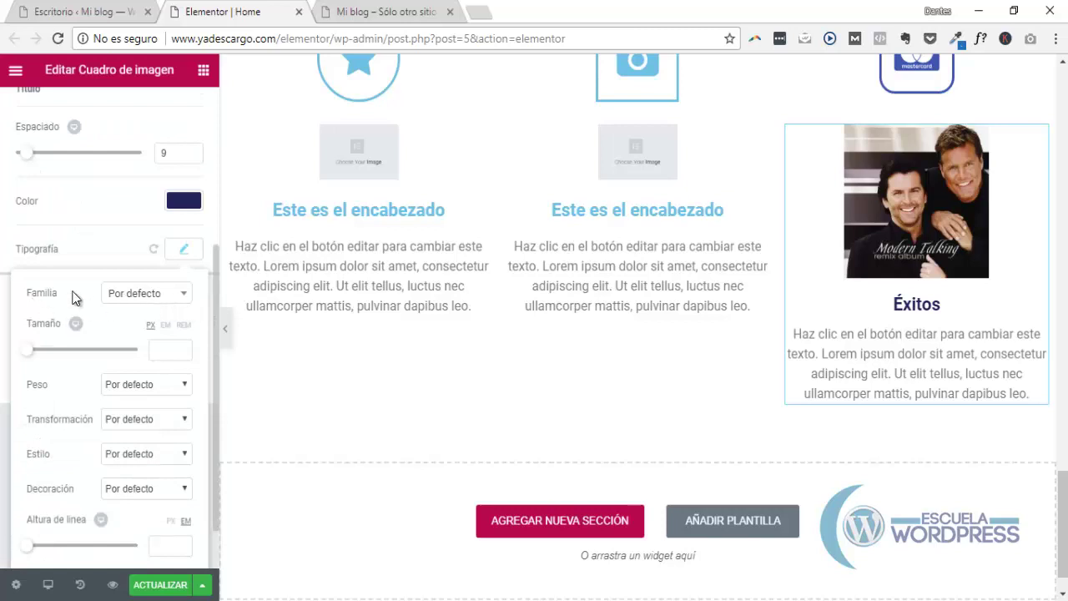
click(163, 294)
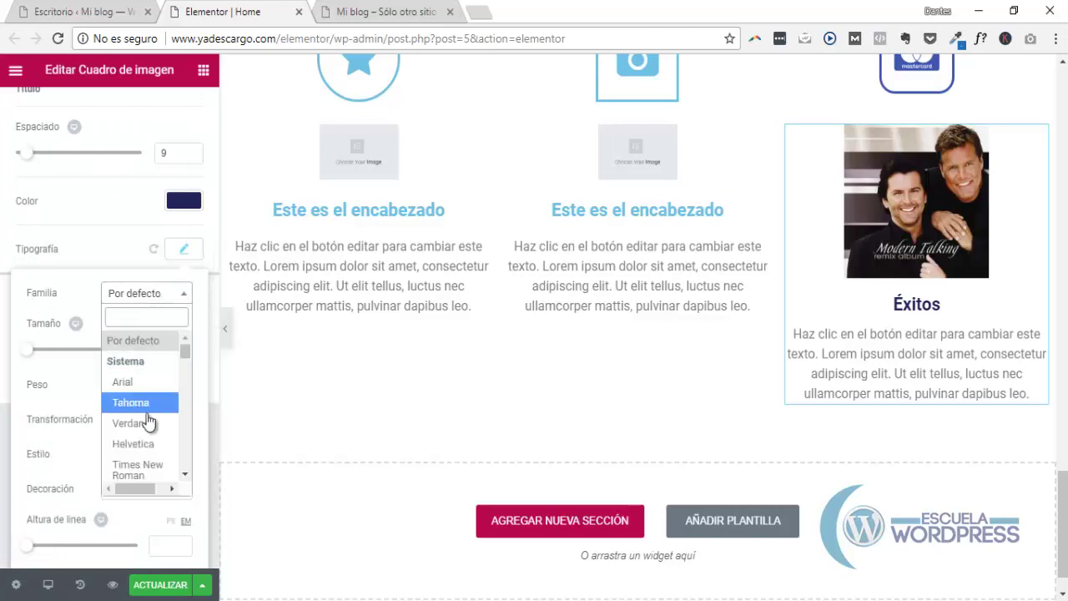
scroll(149, 421, down, 3)
scroll(148, 421, down, 2)
scroll(148, 421, down, 2)
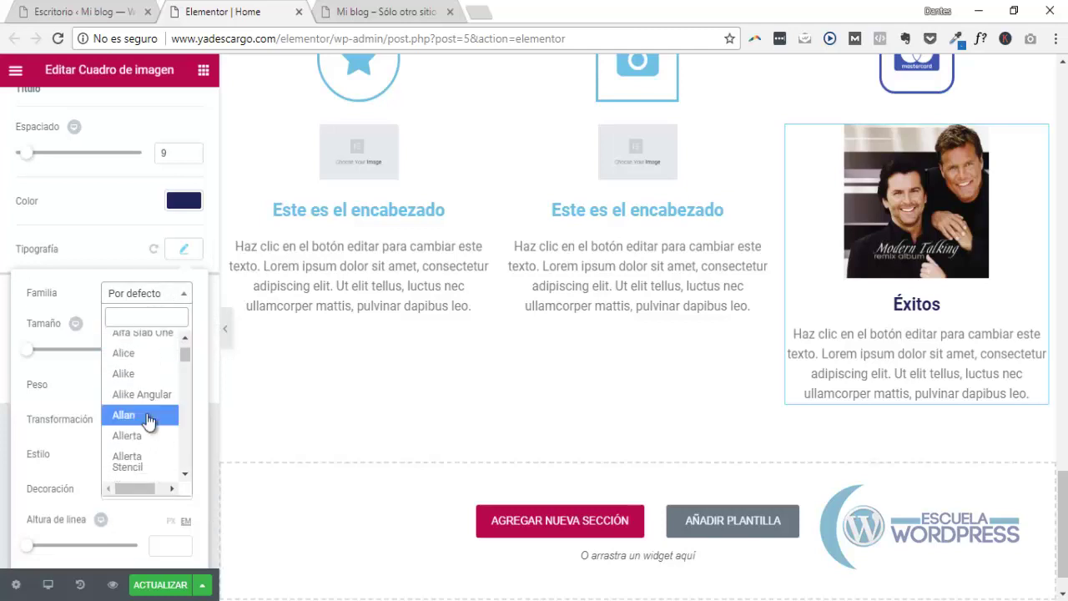
scroll(150, 450, down, 3)
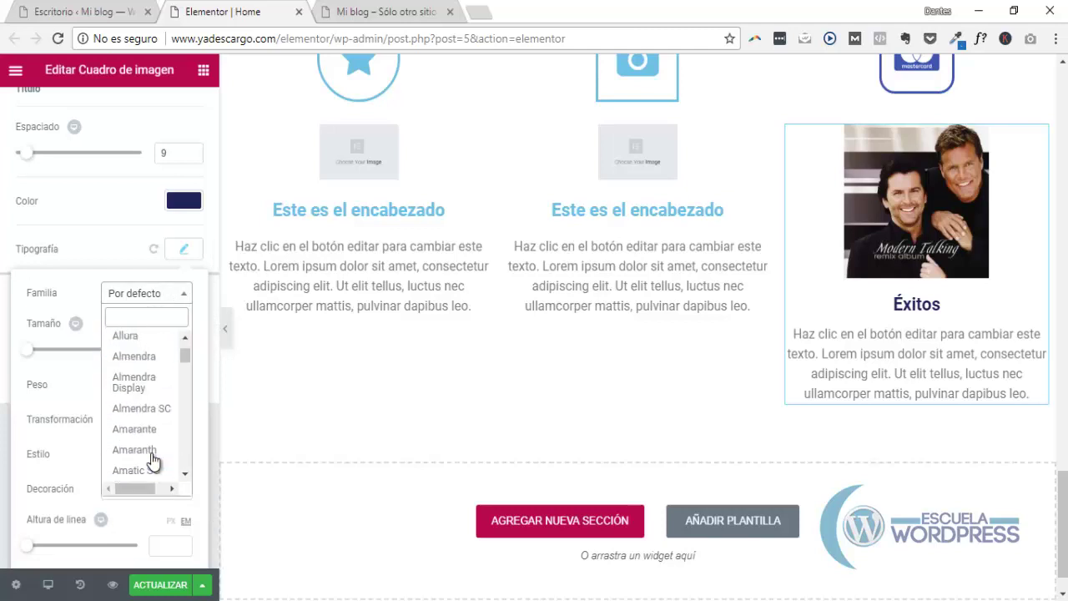
click(150, 394)
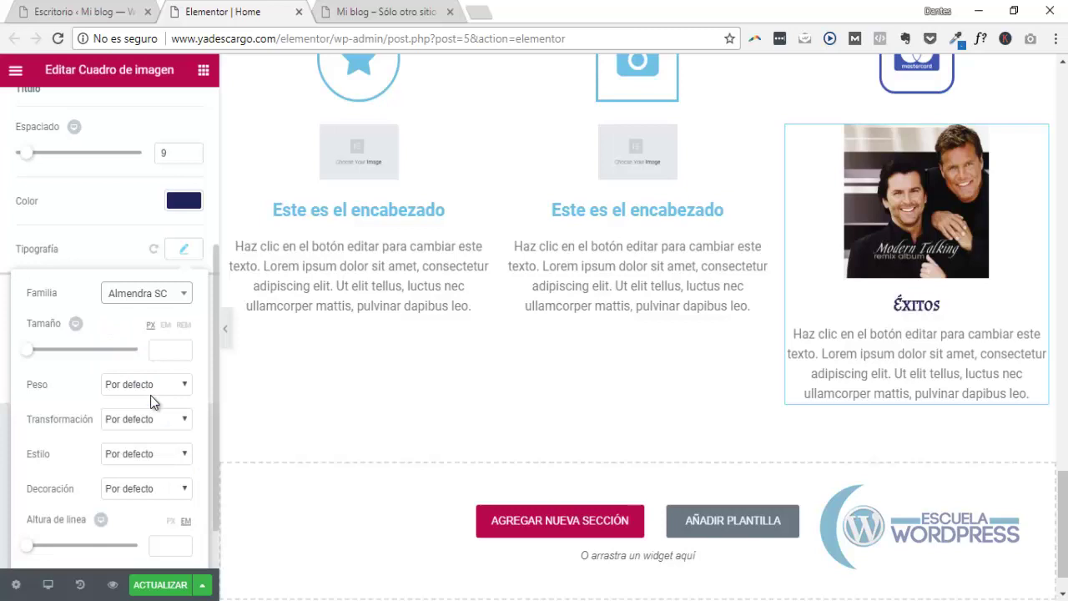
Try the Anton and Bungee font families for the Éxitos title
click(160, 294)
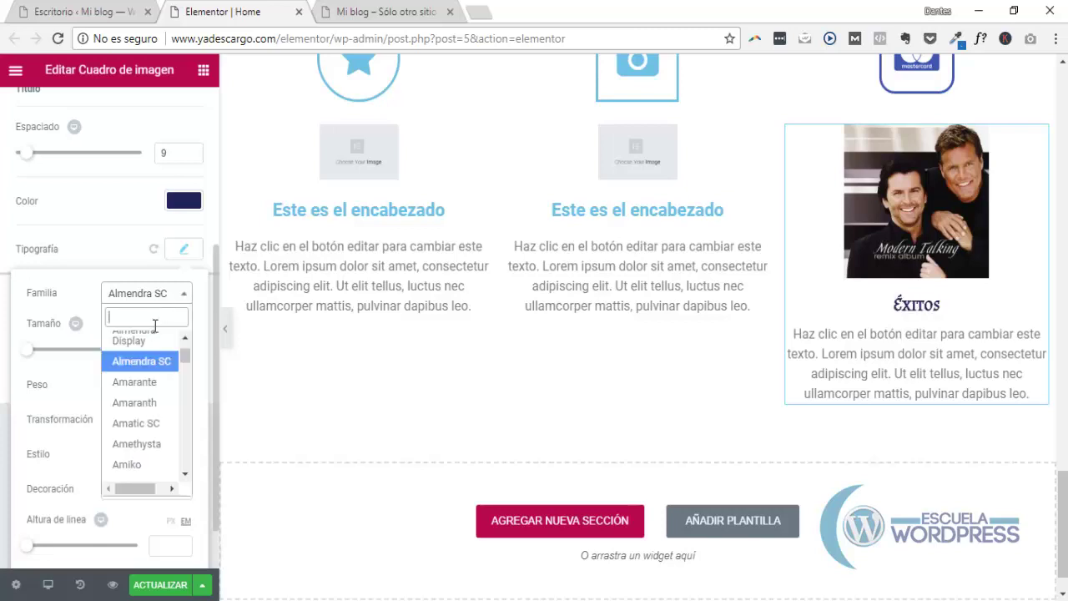
scroll(134, 454, down, 3)
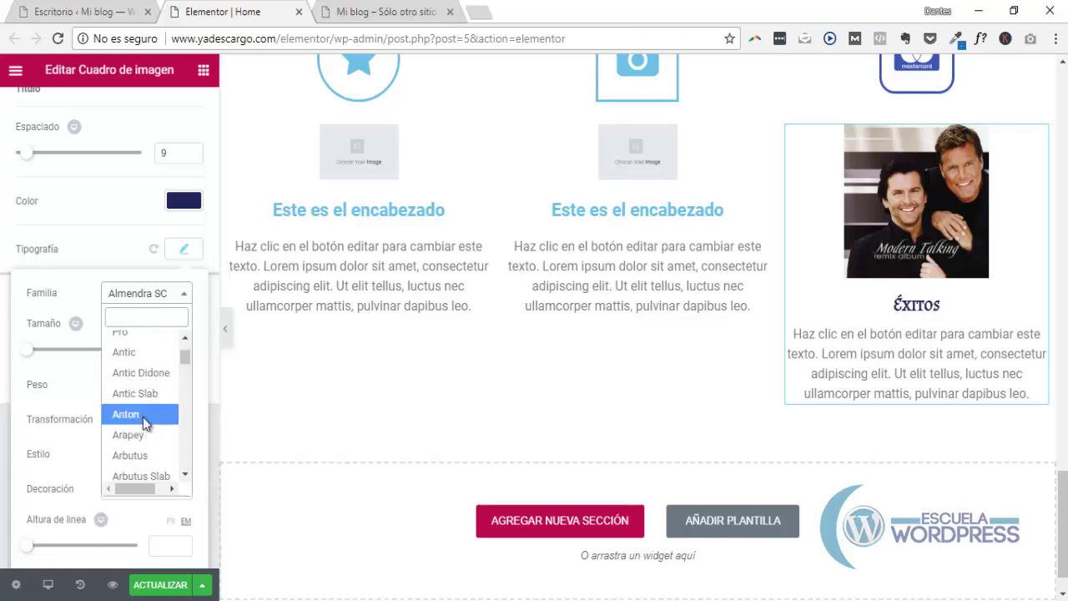
click(142, 415)
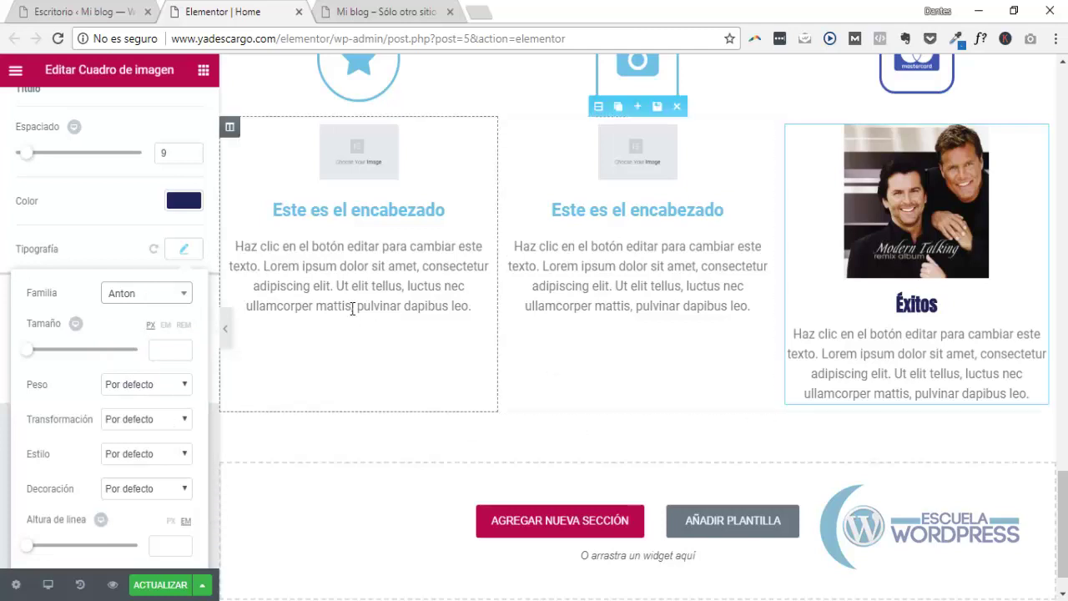
click(181, 295)
scroll(151, 409, down, 10)
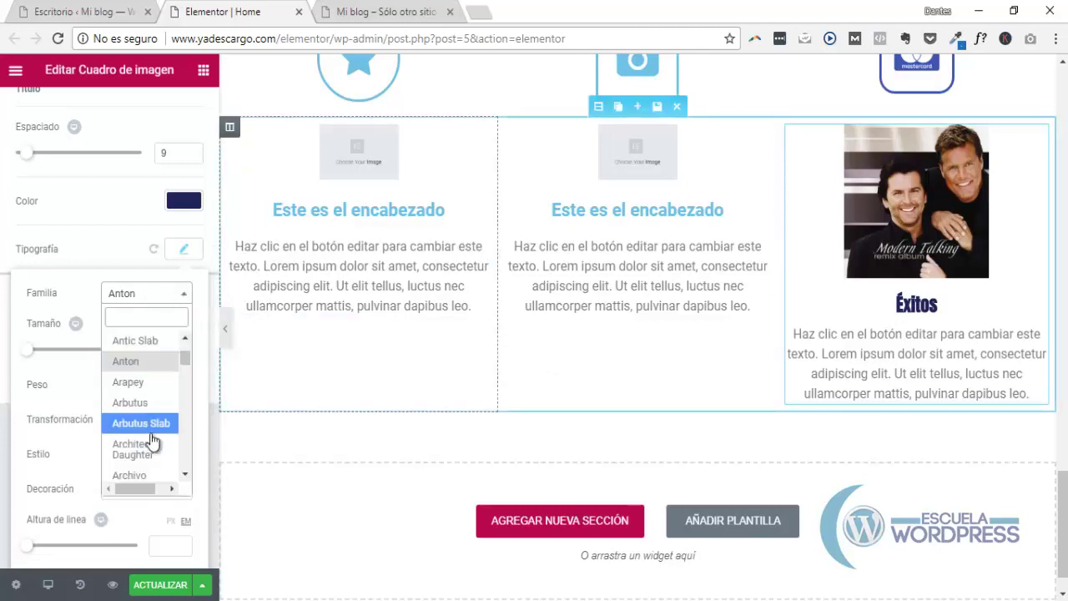
scroll(152, 442, down, 6)
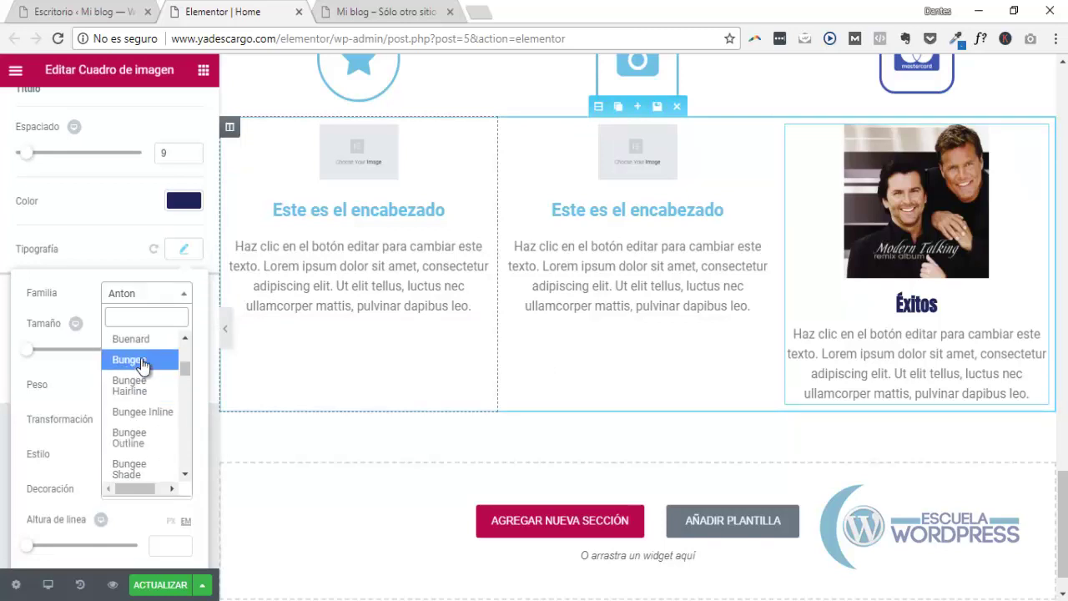
click(141, 359)
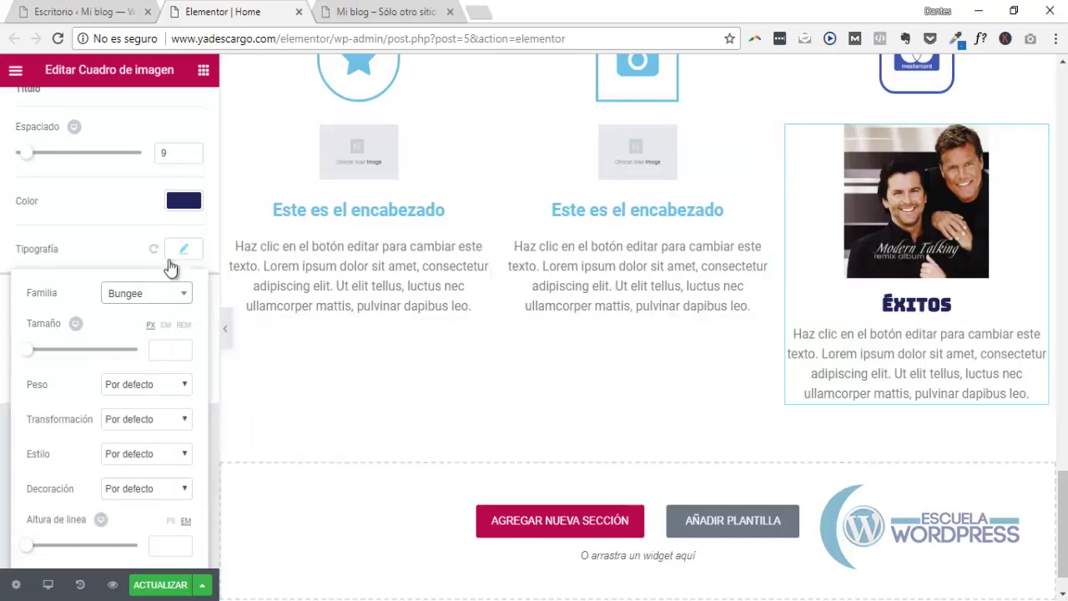
Set the Éxitos title's font family to Open Sans
click(158, 297)
drag(184, 375, 185, 431)
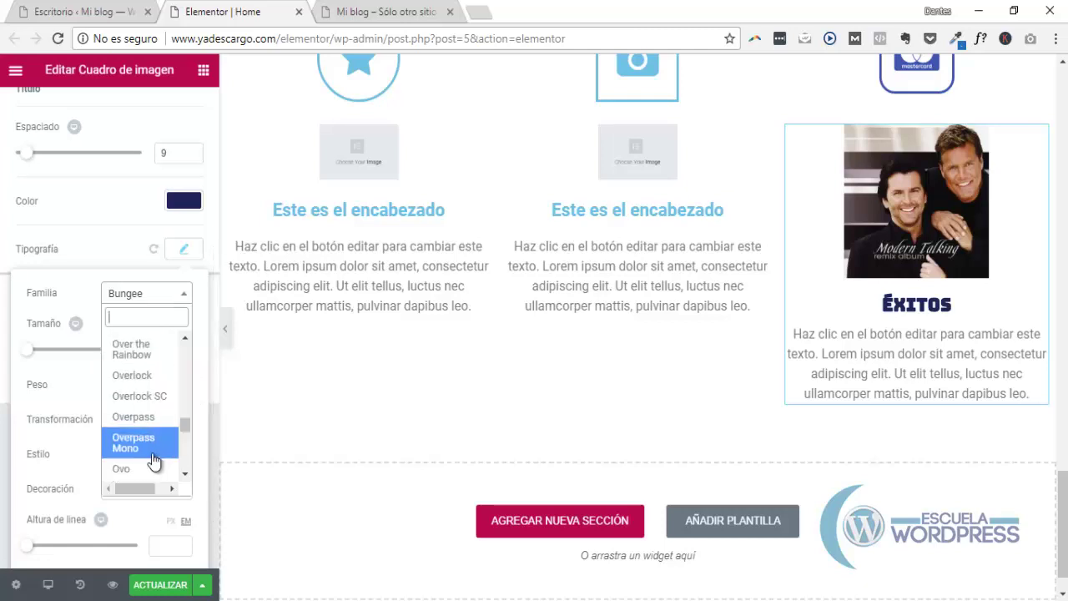
scroll(153, 459, up, 1)
scroll(153, 459, up, 1)
scroll(154, 408, up, 1)
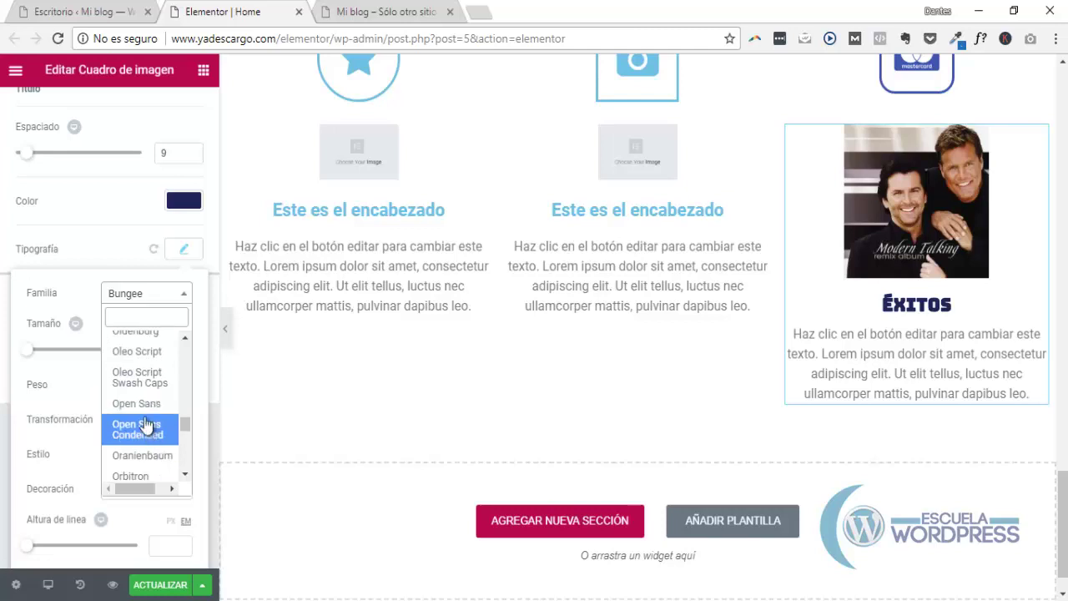
click(150, 406)
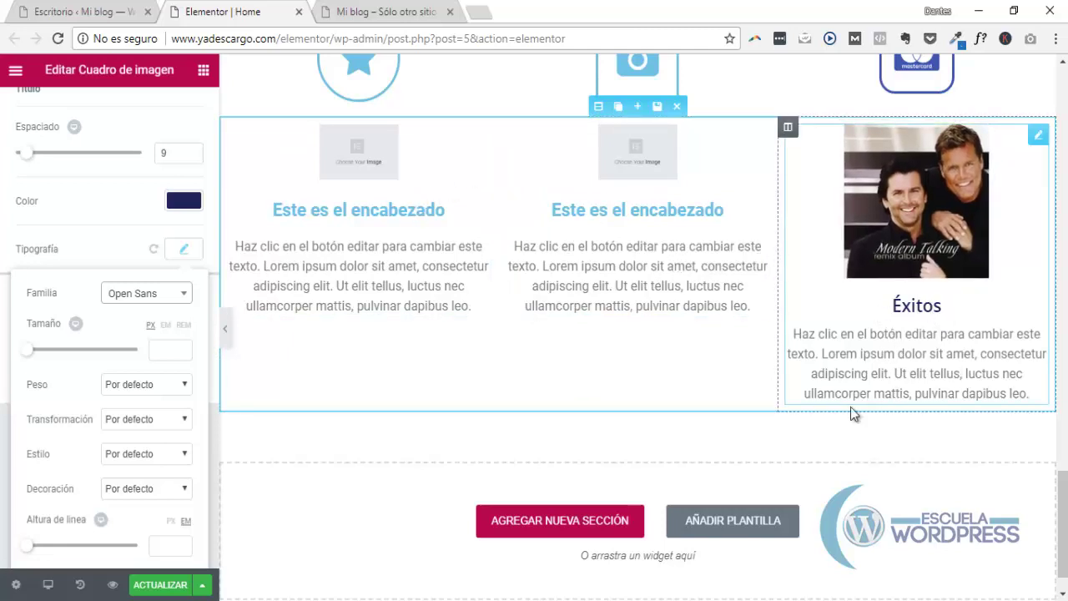
Set the Éxitos title's font weight to 700 and its size to 22 px
click(164, 385)
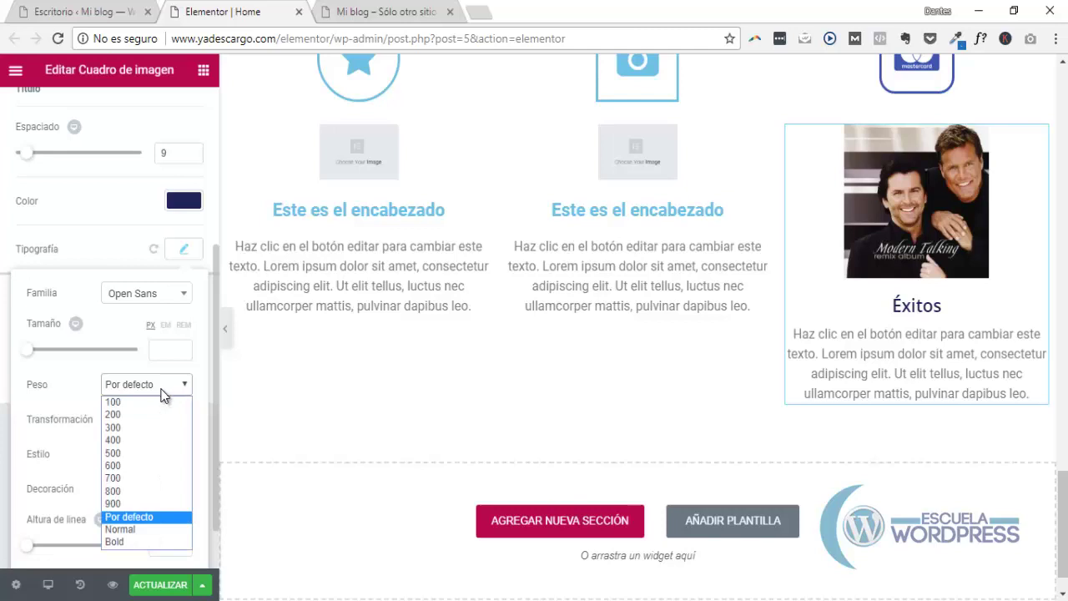
click(113, 477)
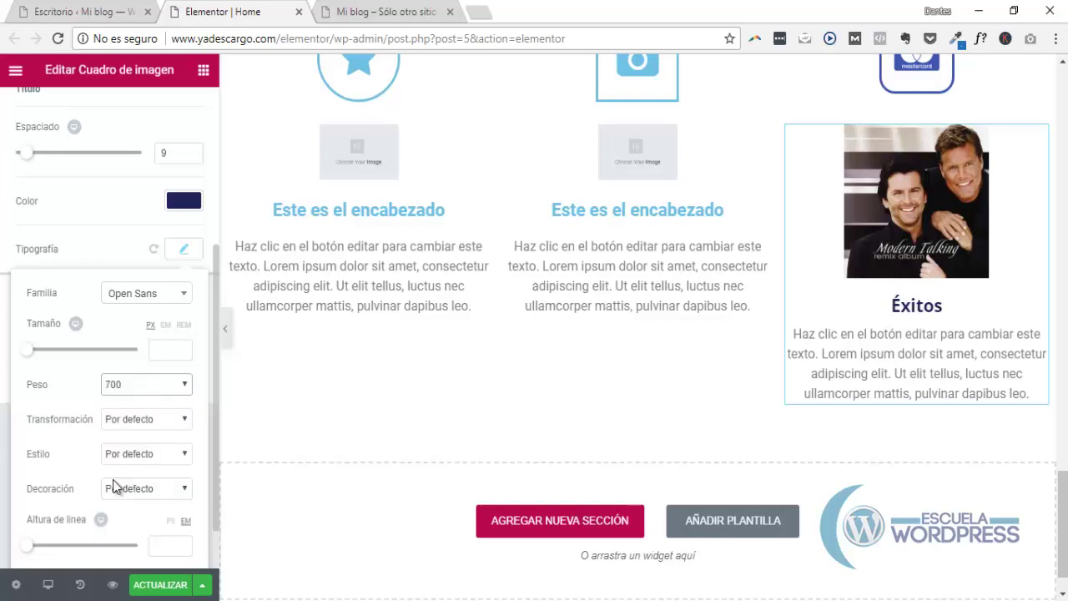
click(206, 356)
drag(27, 350, 48, 363)
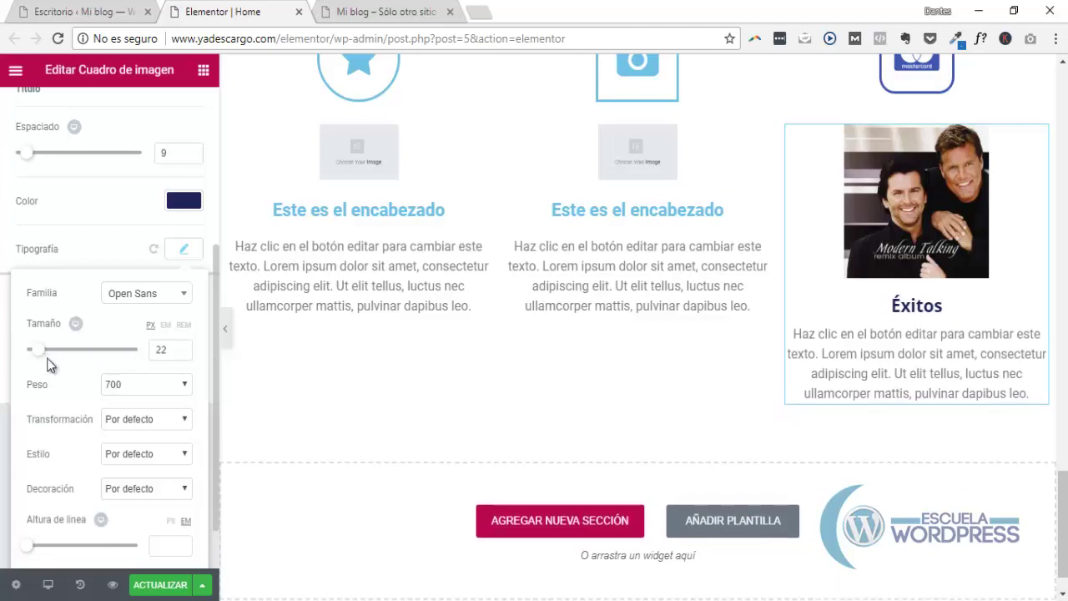
Check the title's font style options and set its line height to 1.5 em
scroll(185, 468, down, 1)
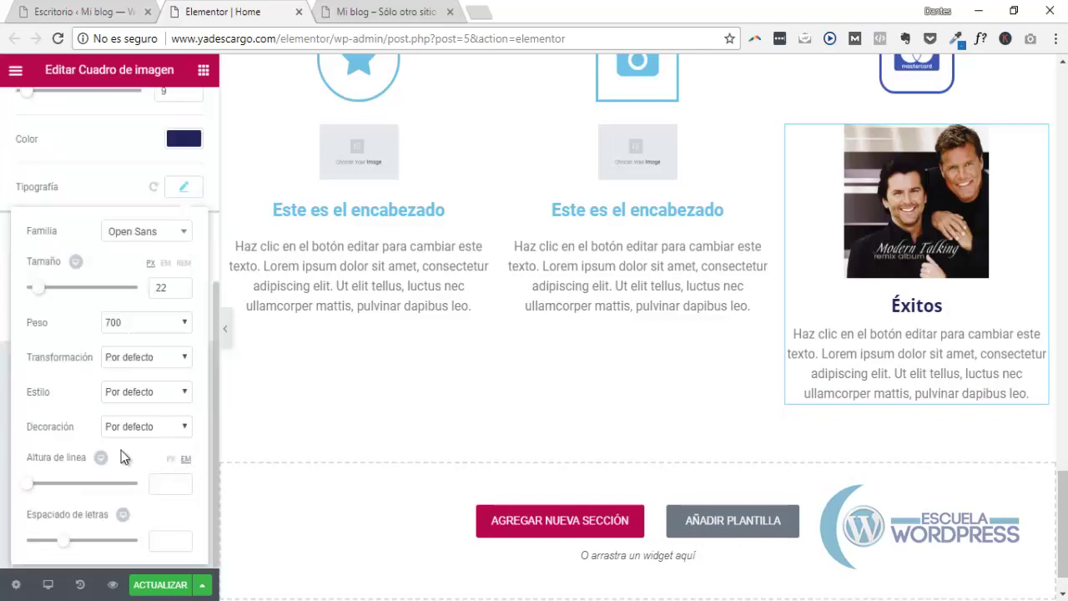
click(173, 389)
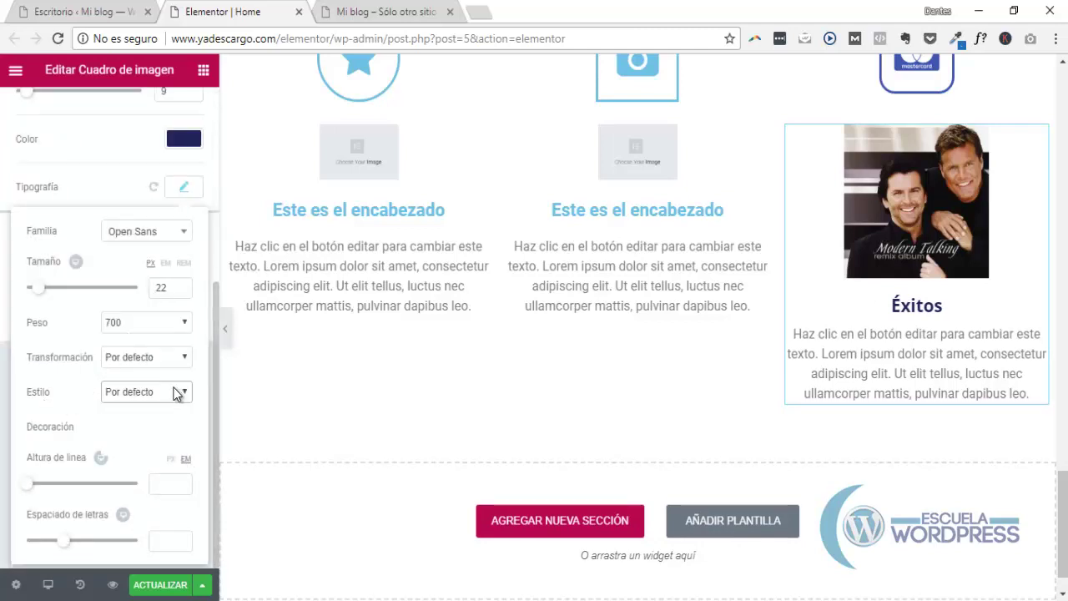
click(196, 382)
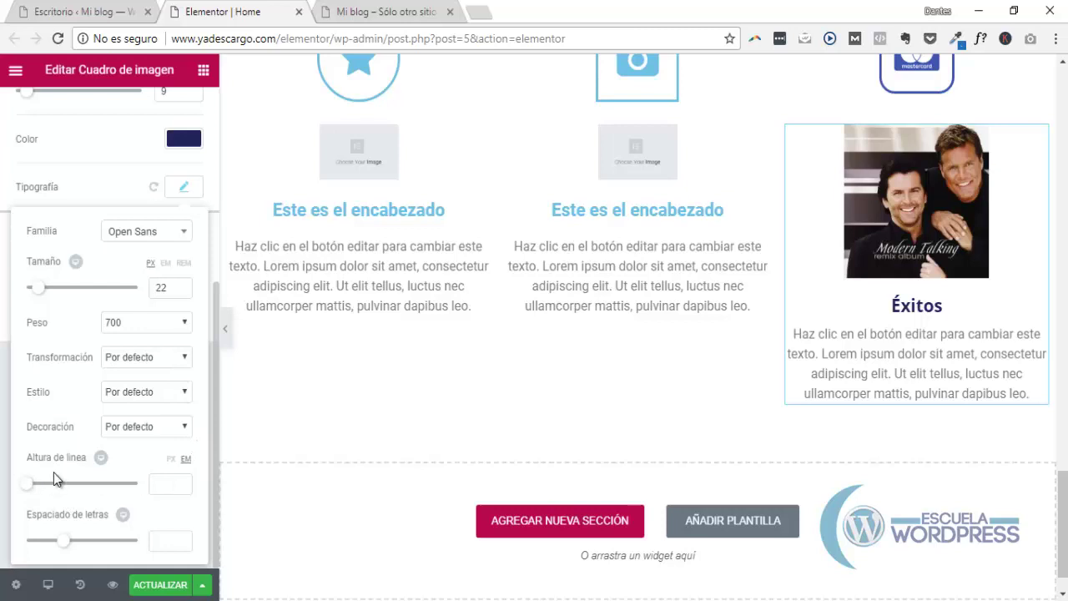
mouse_move(28, 483)
mouse_down()
mouse_move(52, 485)
mouse_move(41, 485)
mouse_up()
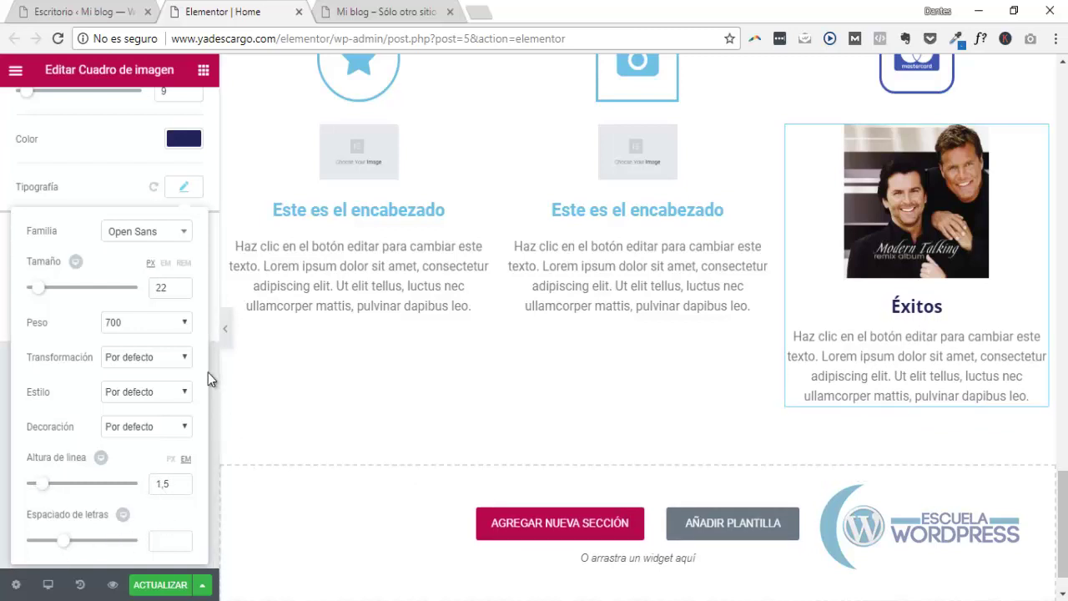
click(198, 205)
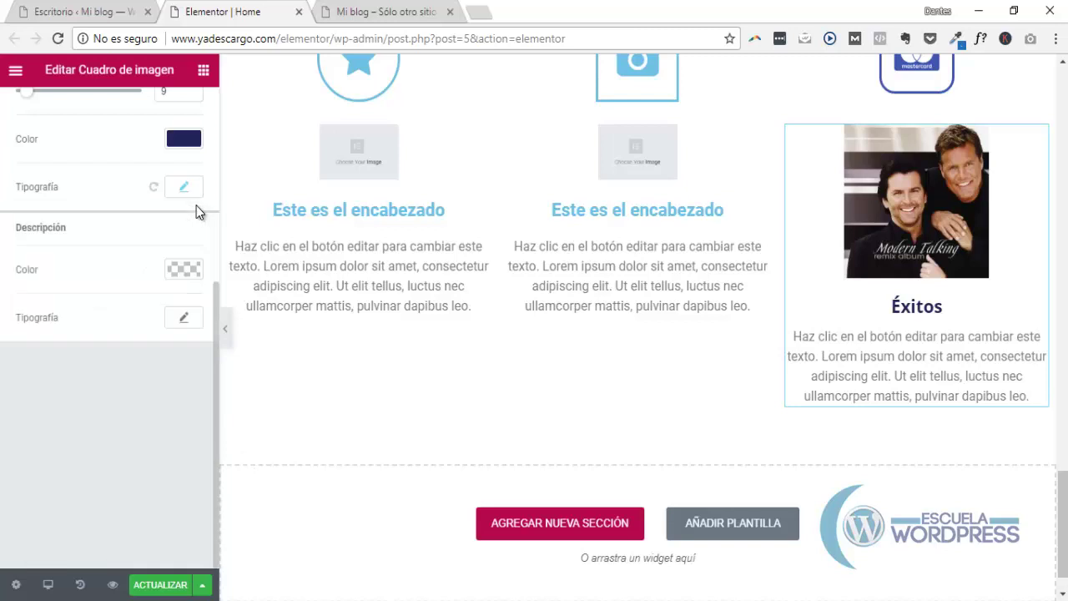
Set the colour of the Éxitos box's description text to black (#000000)
click(184, 272)
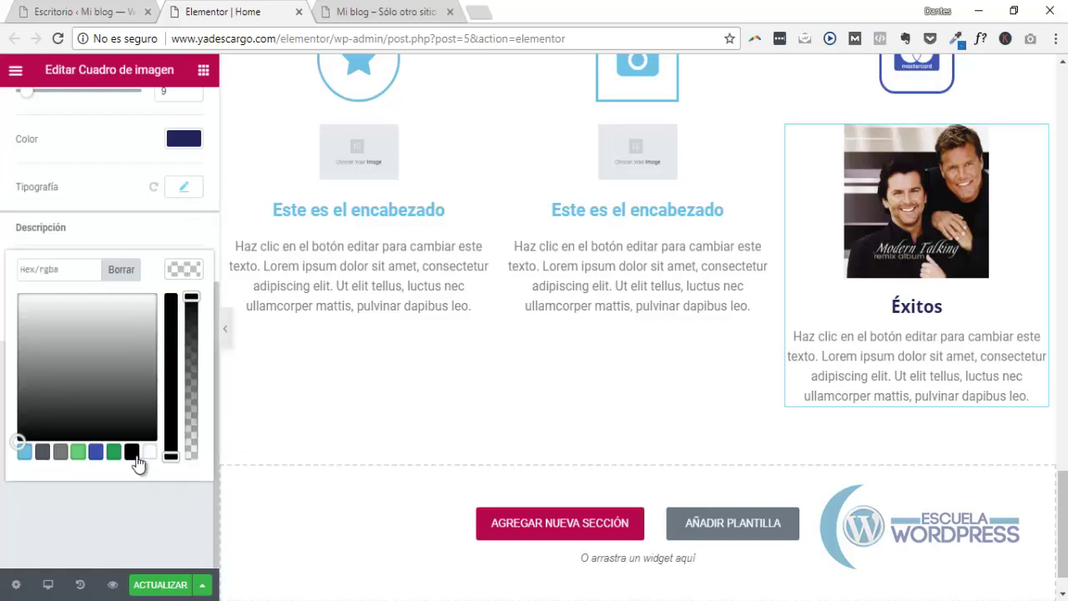
click(132, 451)
scroll(142, 451, up, 1)
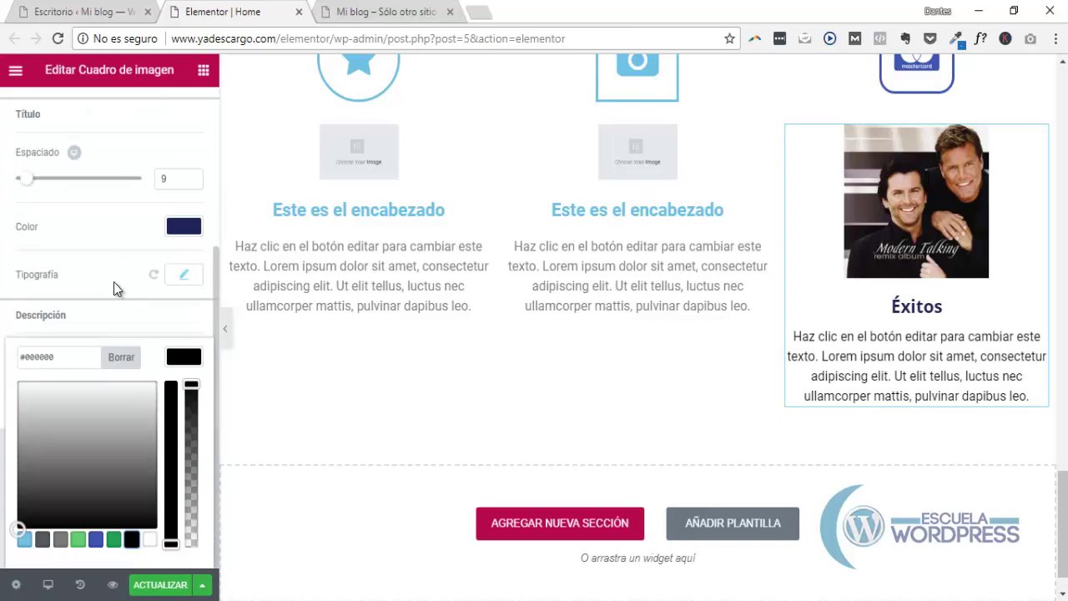
click(121, 257)
Find Open Sans by searching for "open" and set it as the description's font family
click(184, 407)
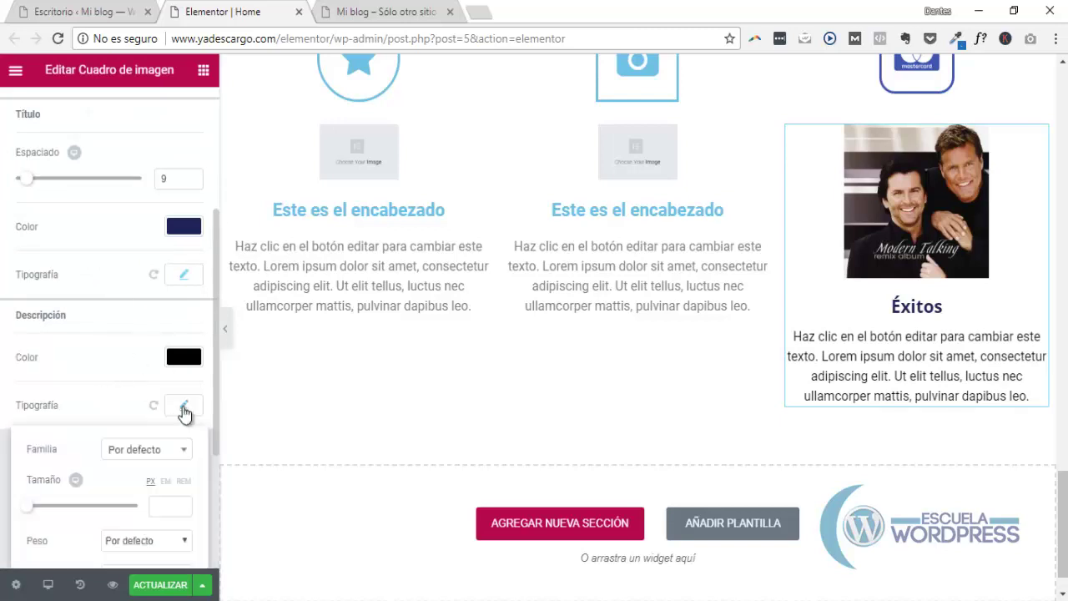
click(153, 456)
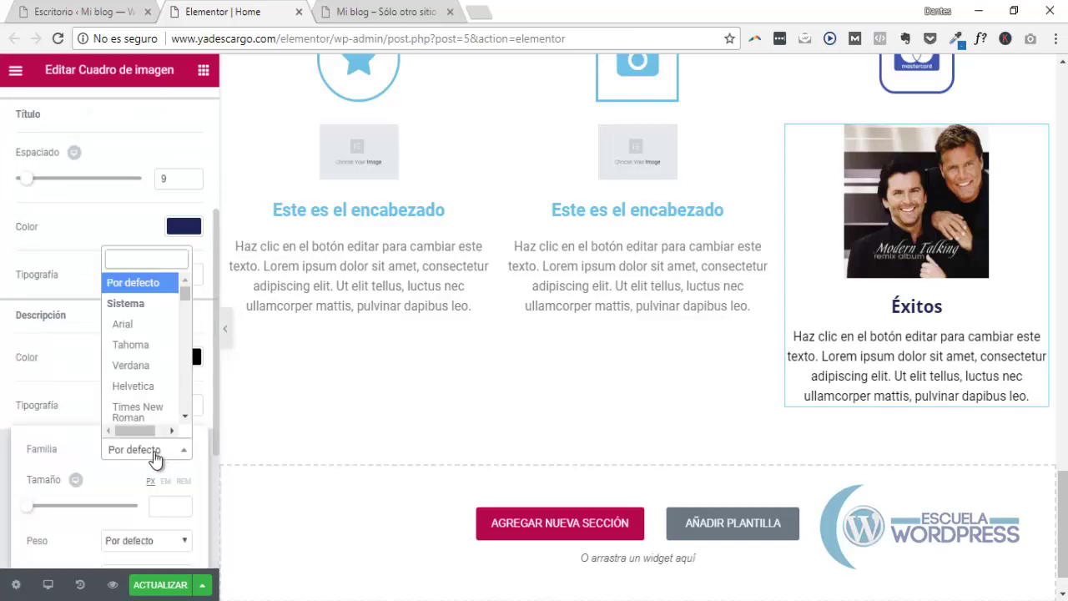
text(open)
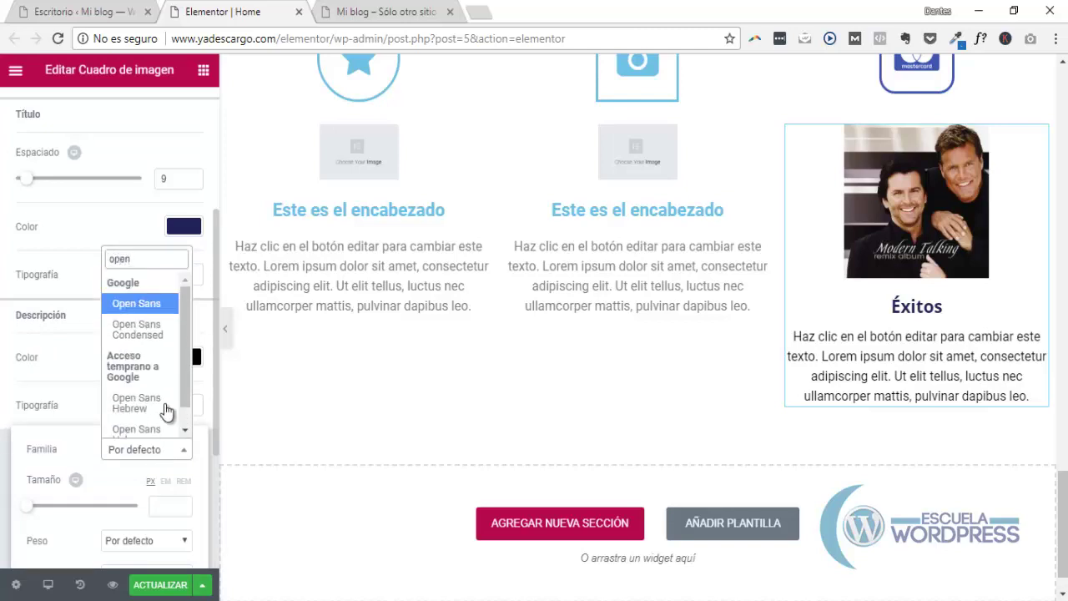
click(154, 304)
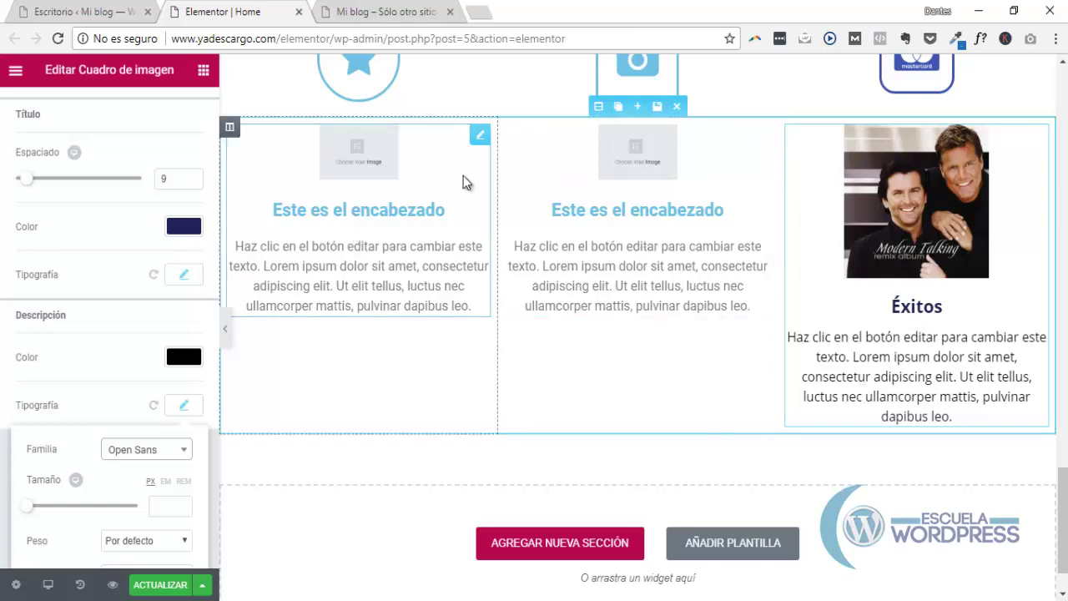
Replace the placeholder image boxes in the first and middle columns with duplicates of the styled Éxitos box
click(441, 136)
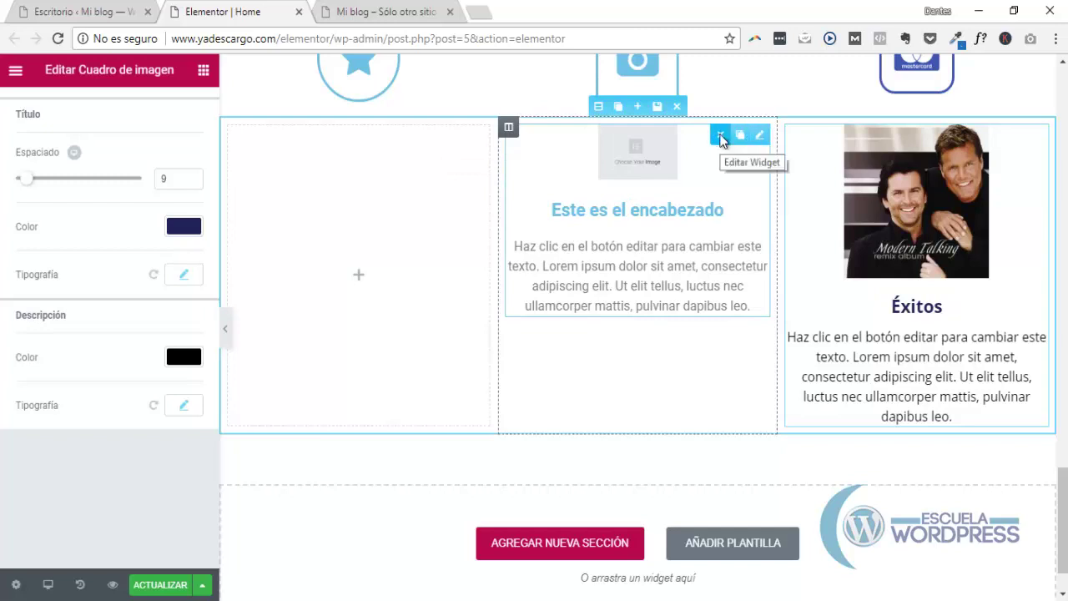
click(720, 136)
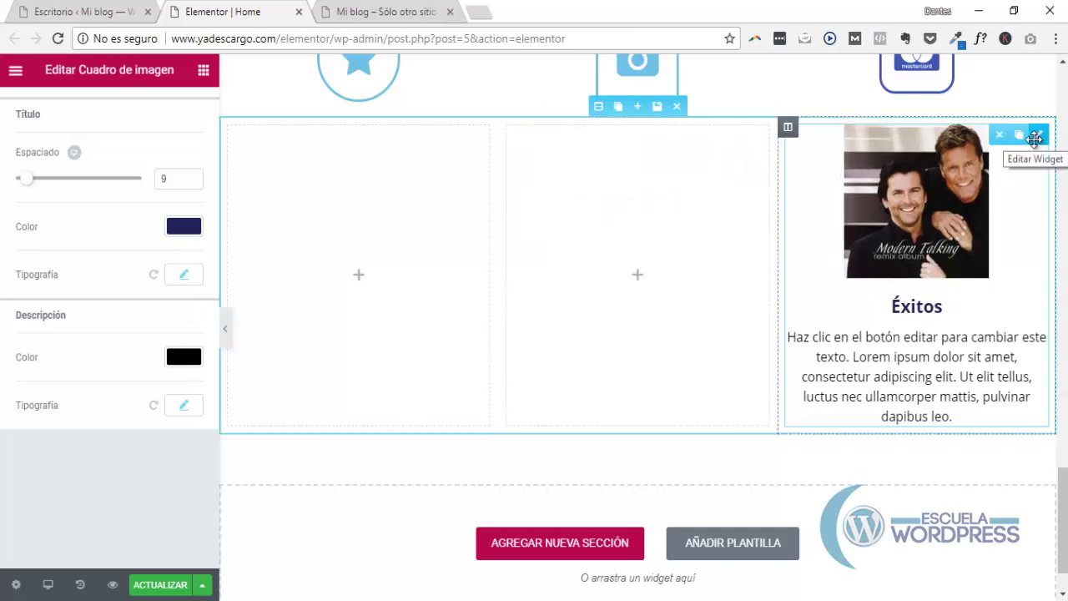
click(1019, 136)
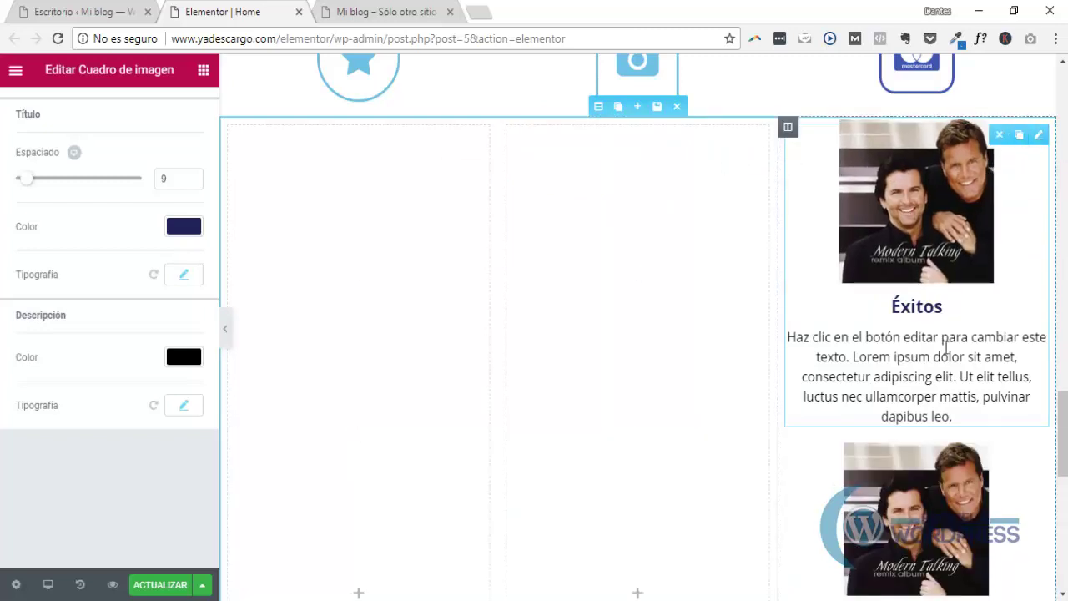
drag(1040, 453, 687, 220)
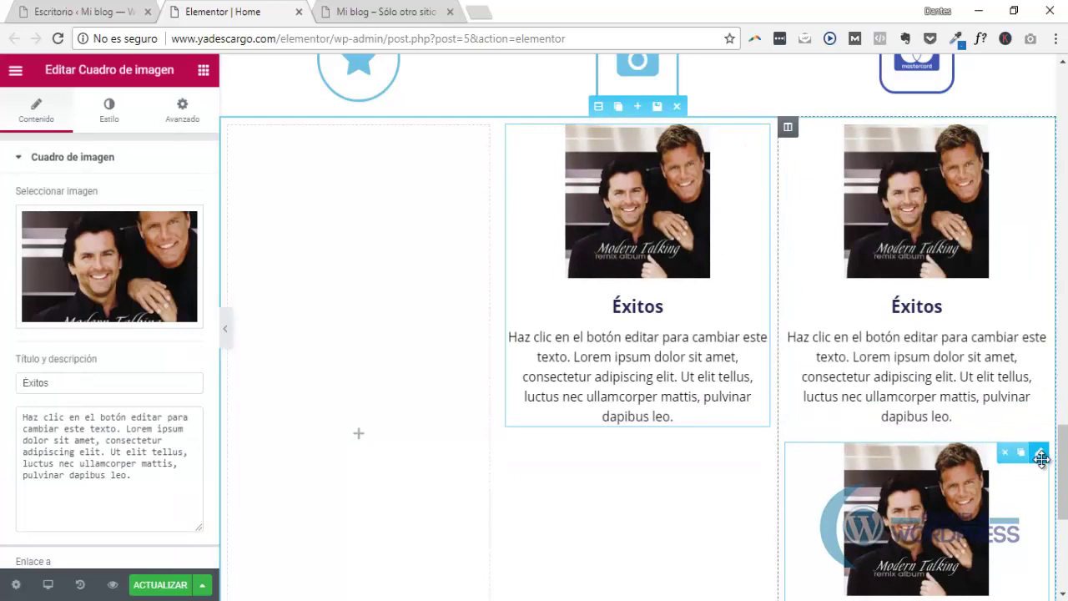
drag(1040, 455, 327, 191)
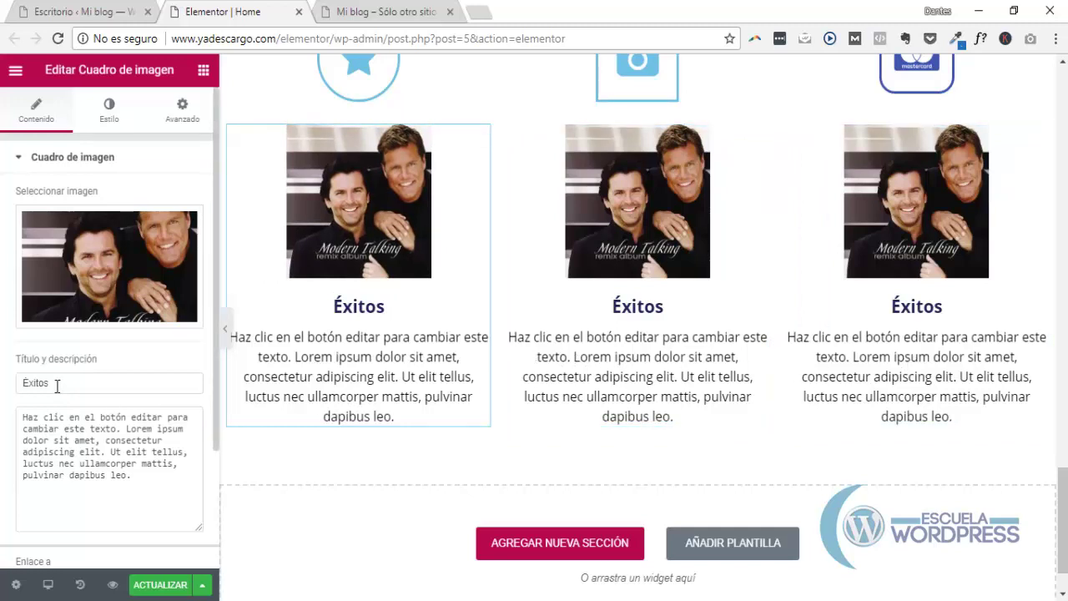
Change the title of the image box in the first column to "Giras"
drag(56, 381, 19, 381)
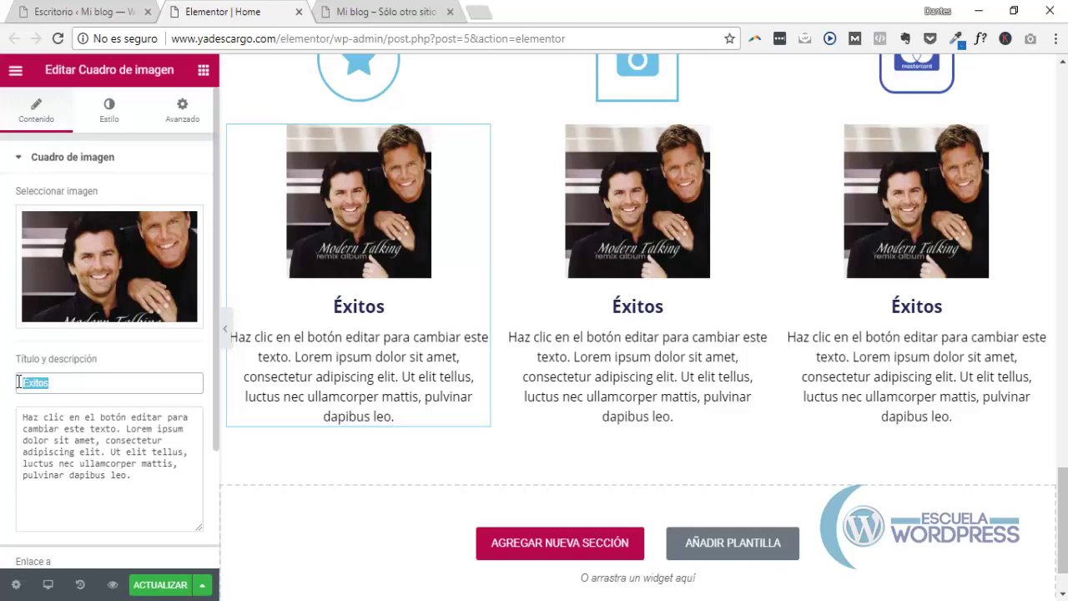
text(C)
key(BackSpace)
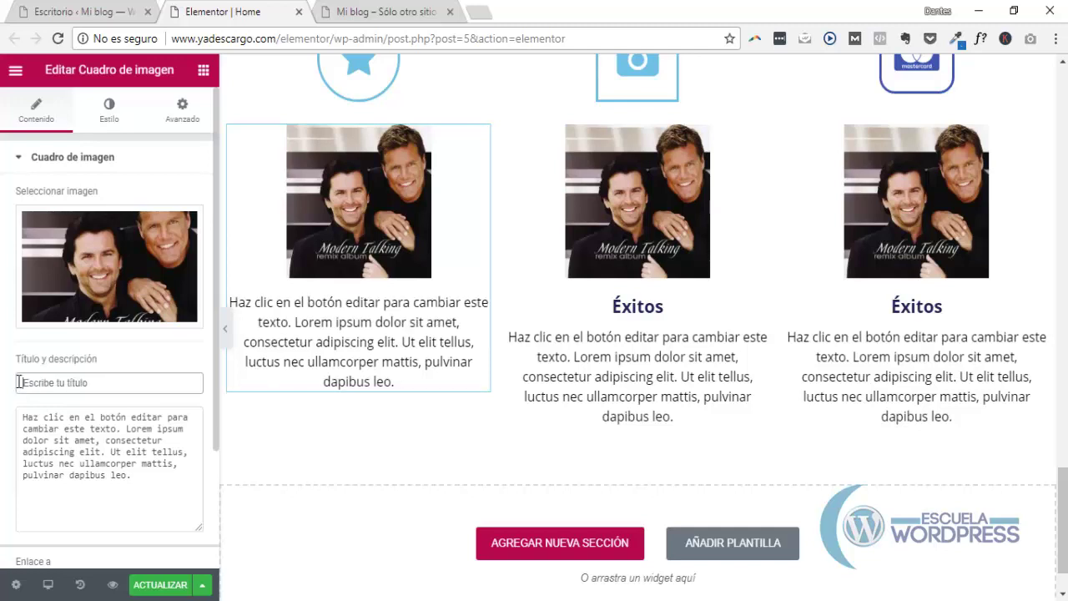
text(Gi)
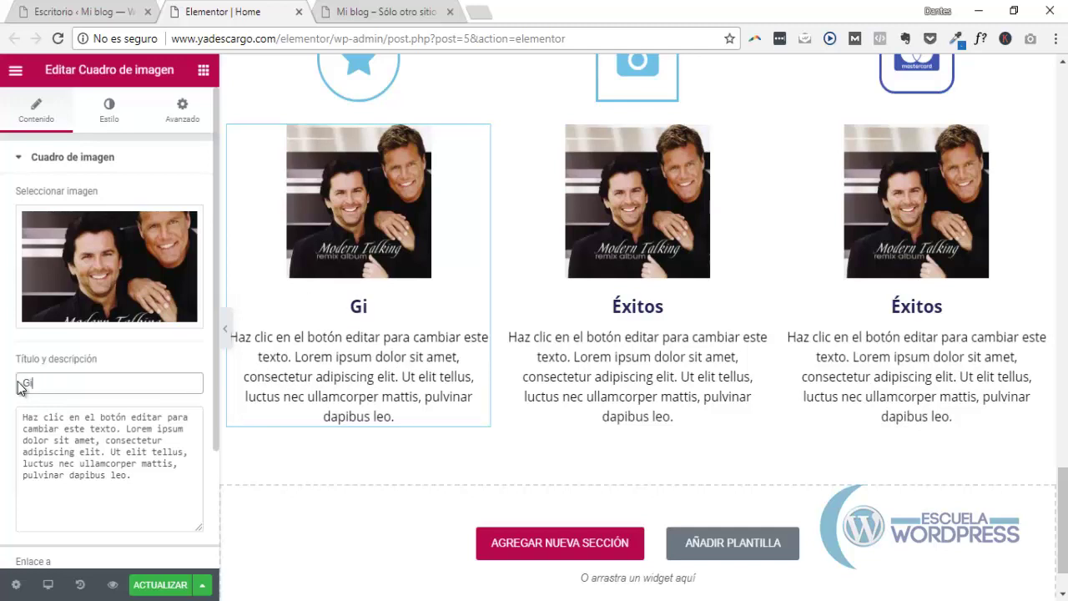
text(ras)
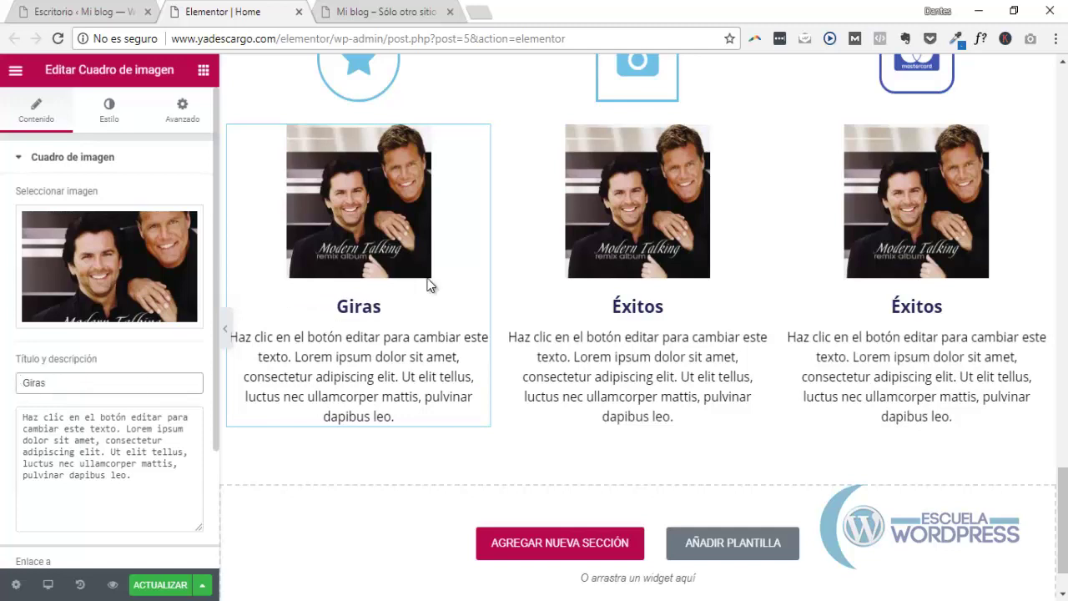
Change the title of the image box in the middle column to "Entrevistas"
click(655, 306)
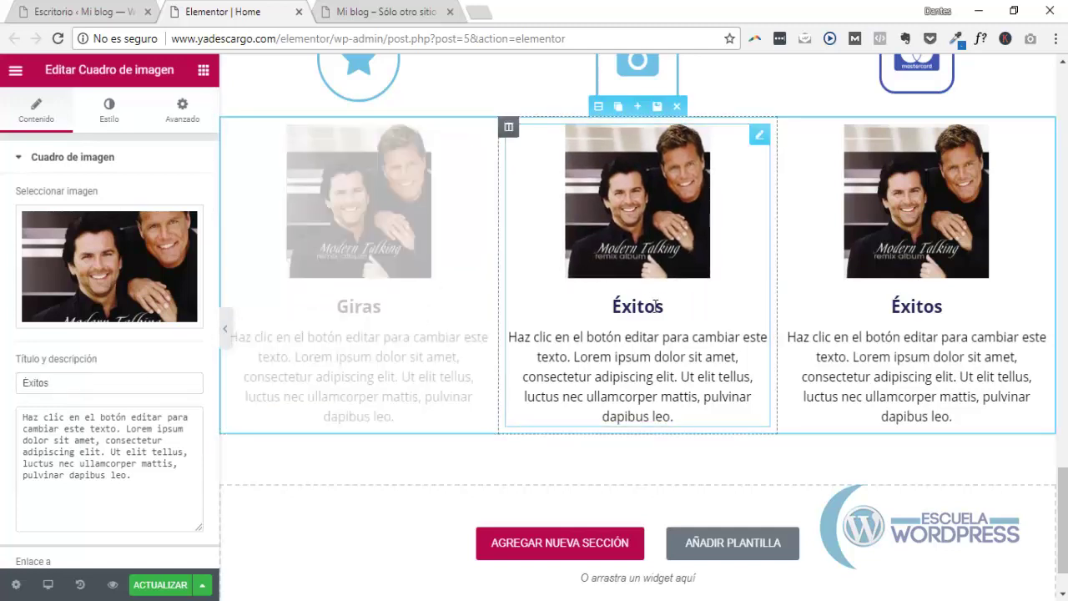
click(54, 383)
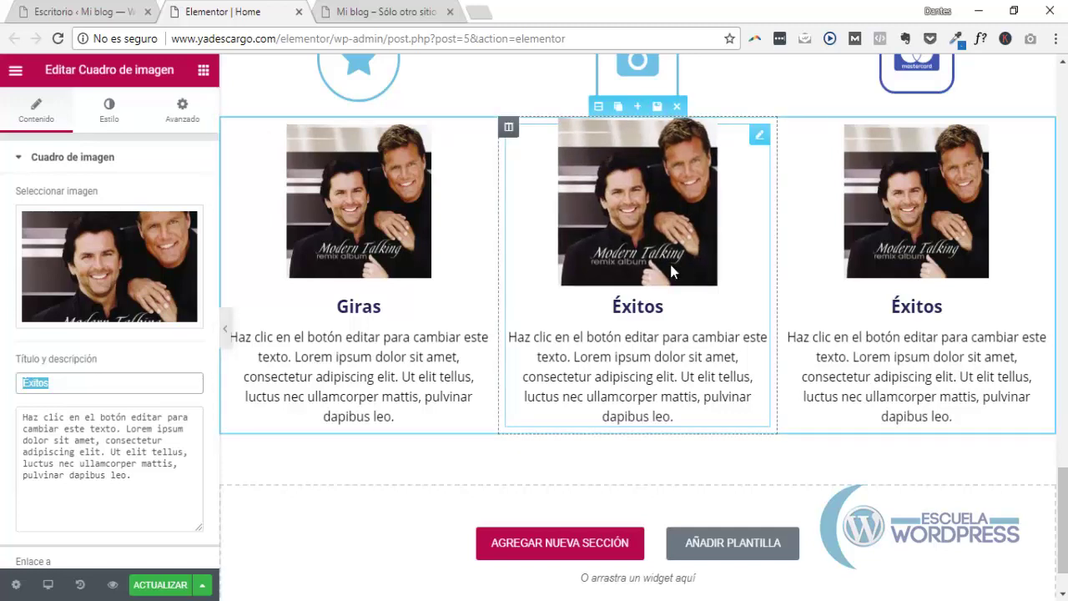
text(Entrev)
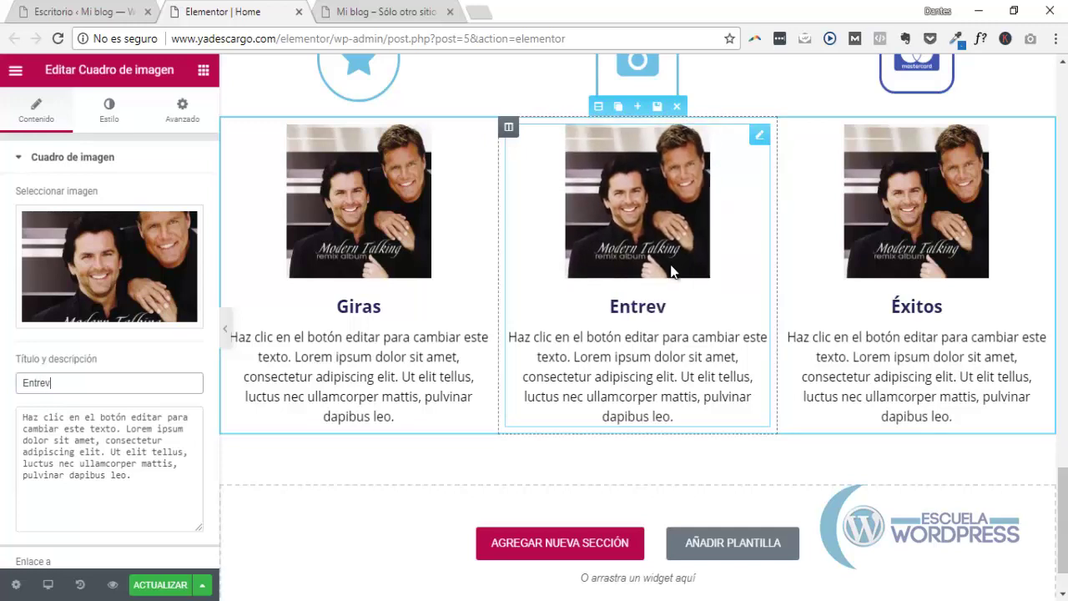
text(istas)
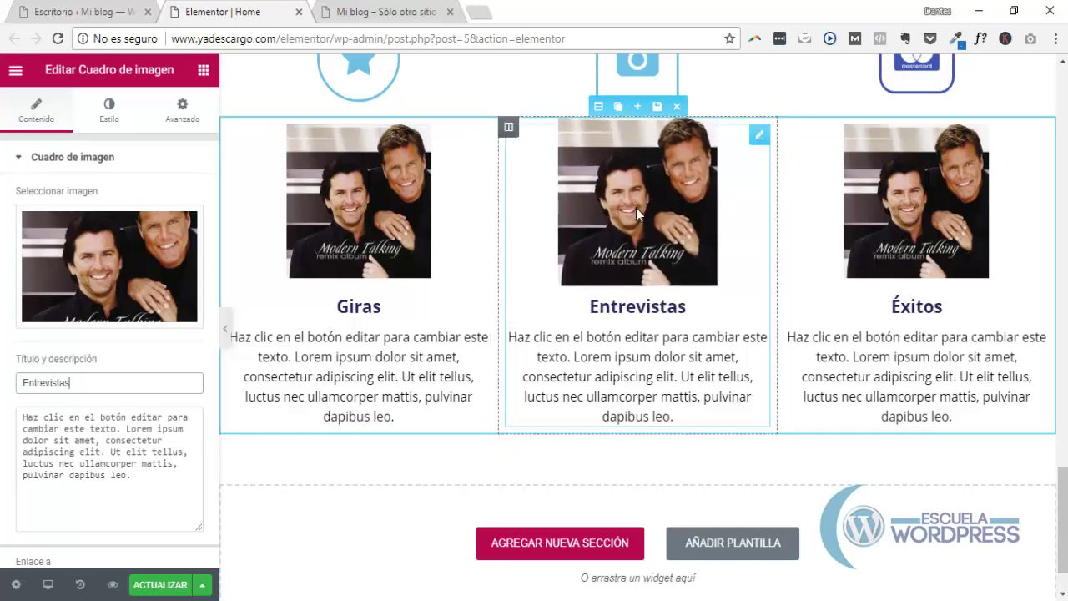
Replace the Entrevistas box's image with the black Modern Talking "The Final Album" cover from the media library
click(97, 265)
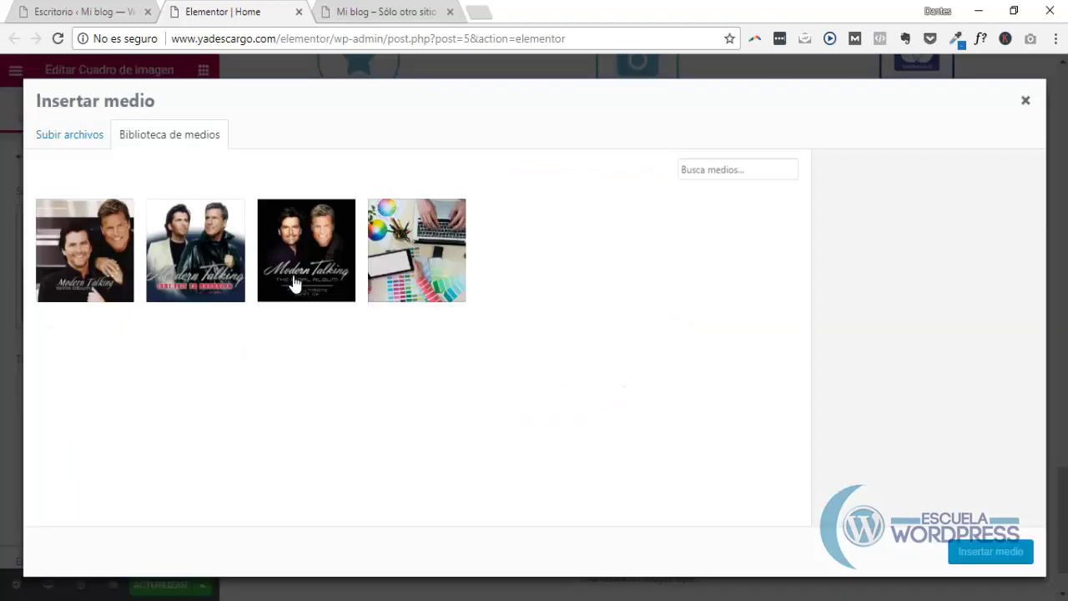
click(209, 239)
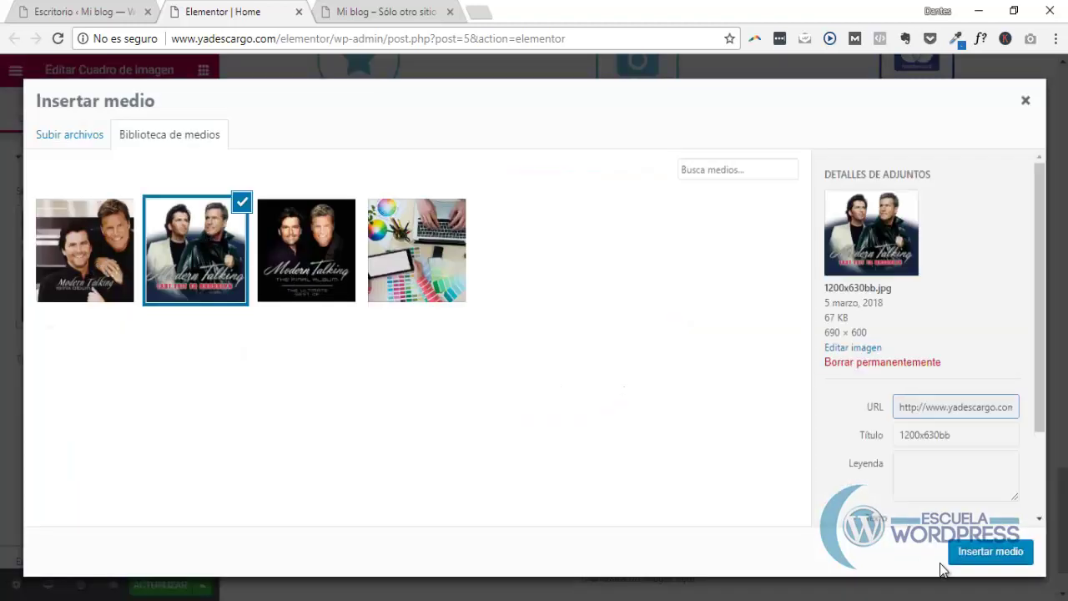
click(316, 275)
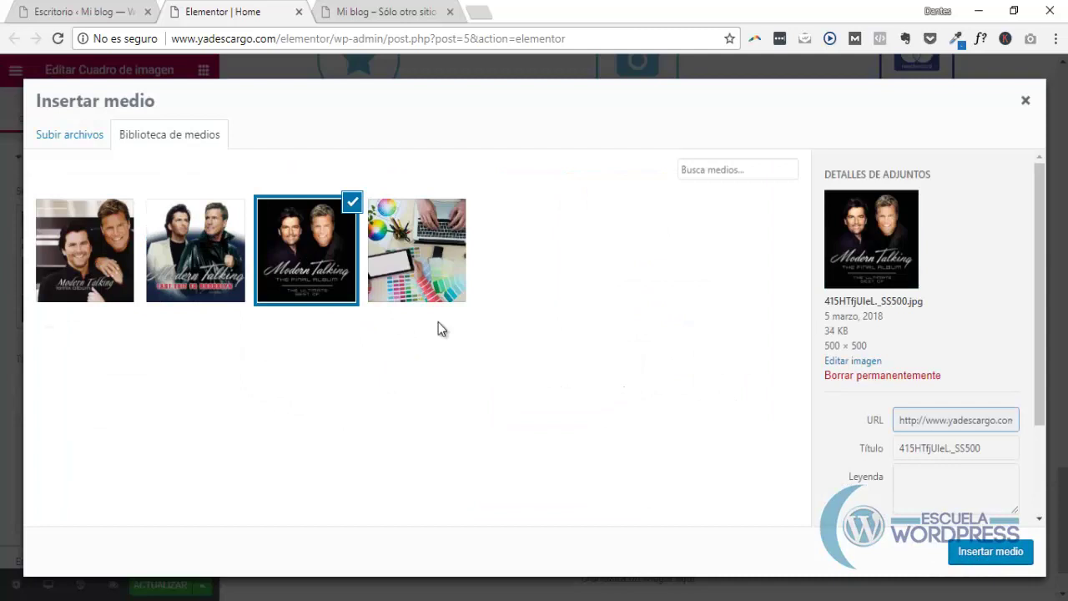
click(975, 547)
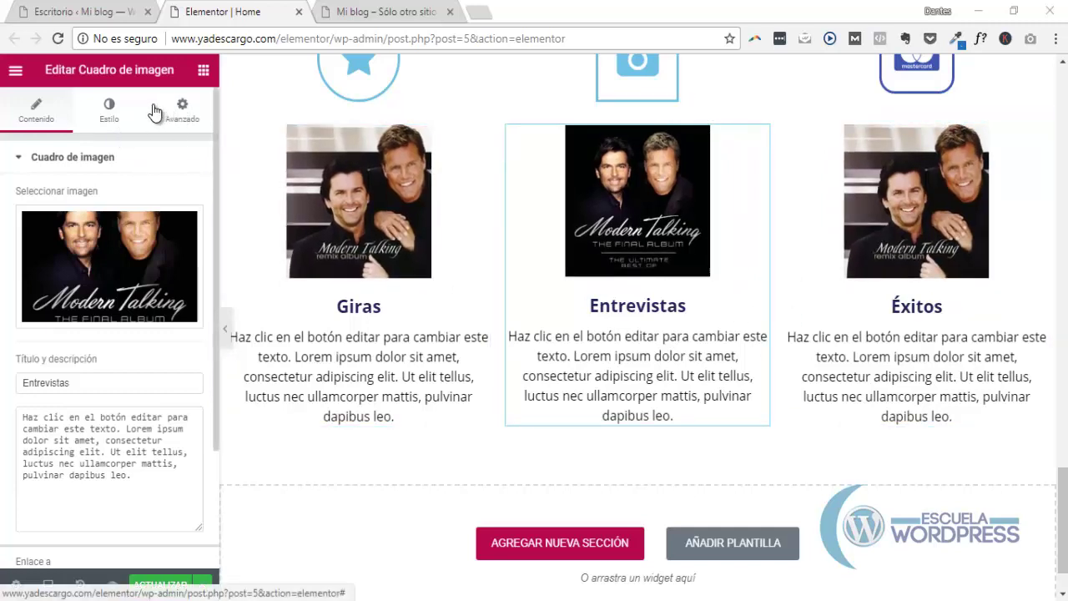
Set the top and bottom margins of the section holding the three image boxes to 35 px
click(184, 110)
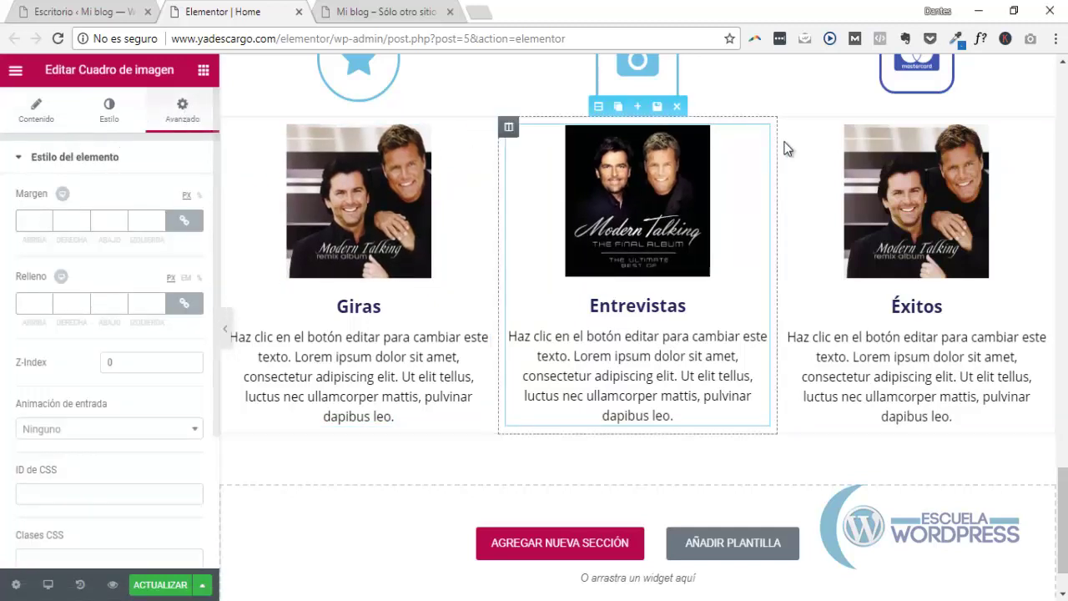
scroll(740, 208, up, 2)
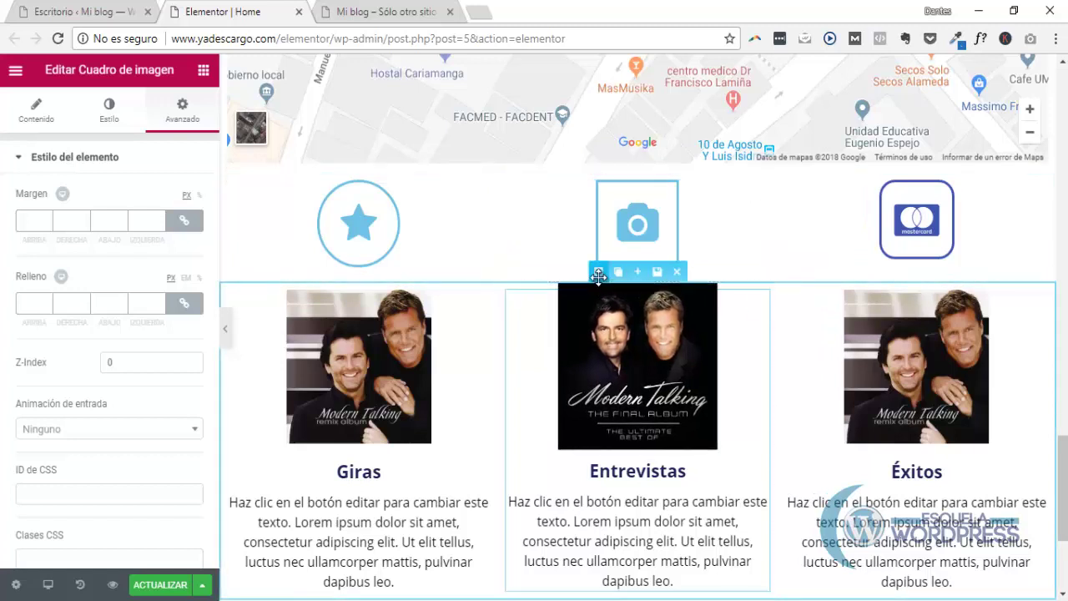
drag(597, 272, 563, 273)
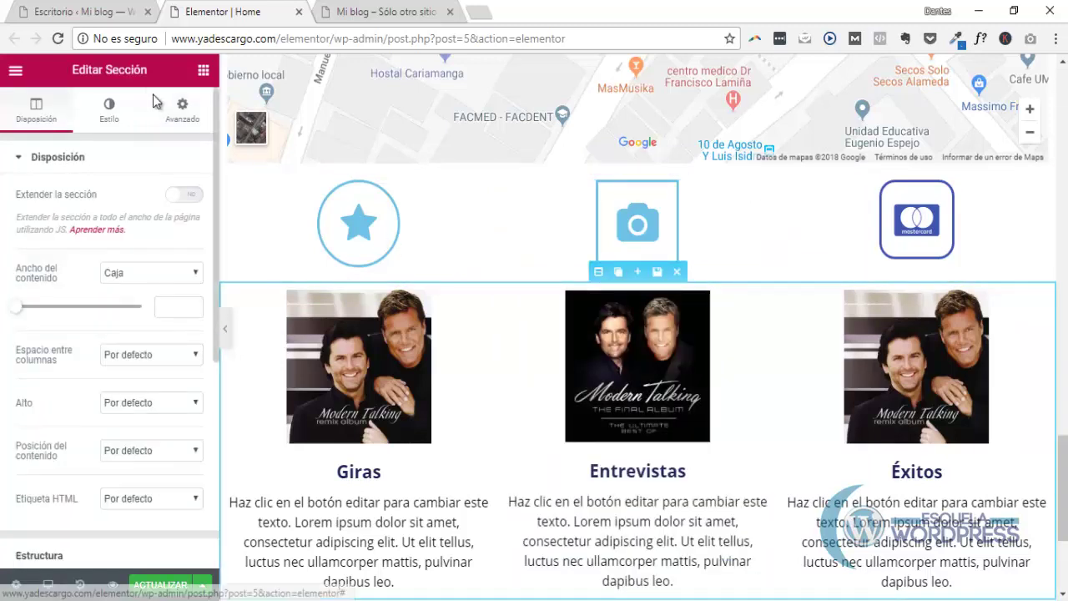
click(177, 106)
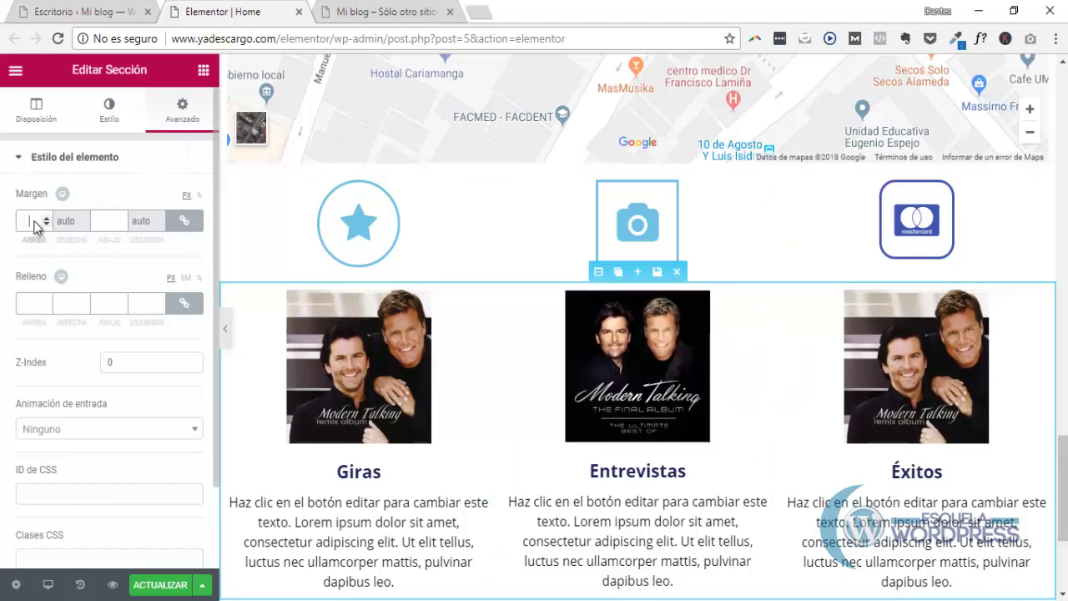
text(35)
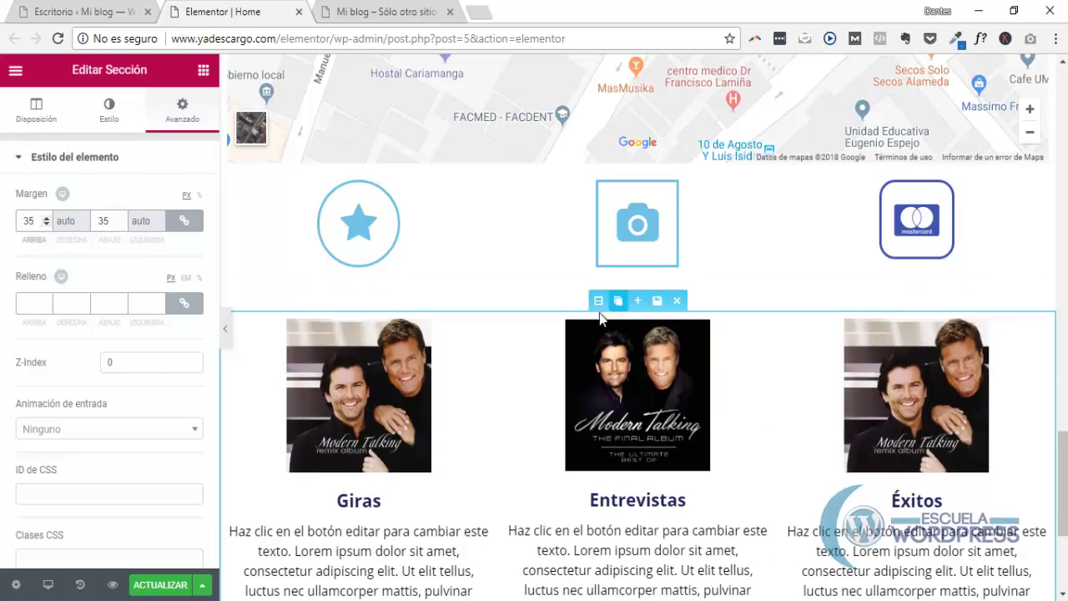
scroll(674, 459, down, 1)
scroll(674, 459, down, 2)
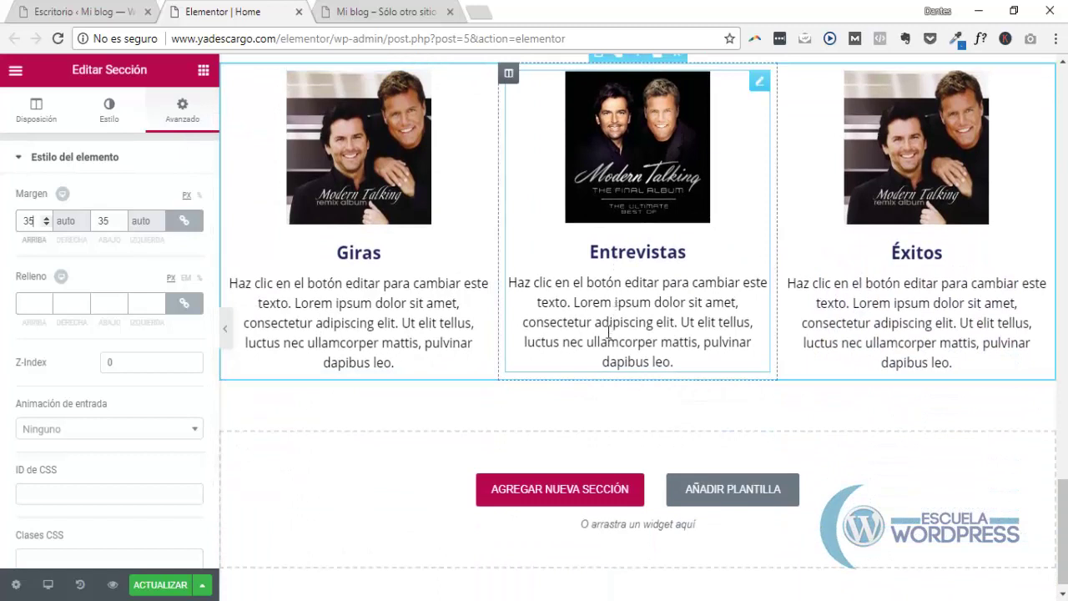
scroll(607, 331, up, 1)
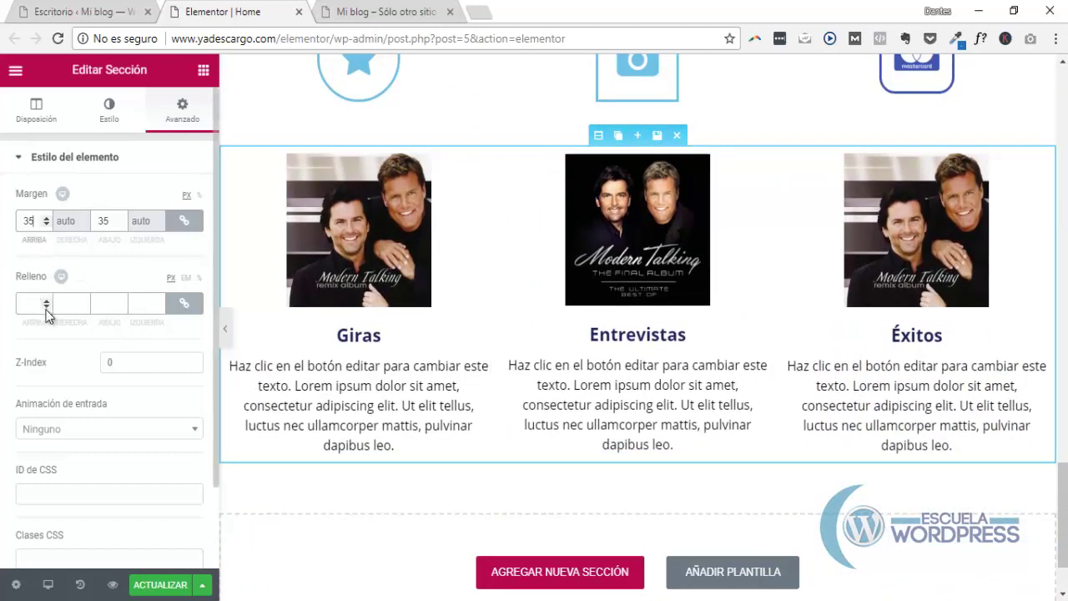
scroll(50, 400, down, 1)
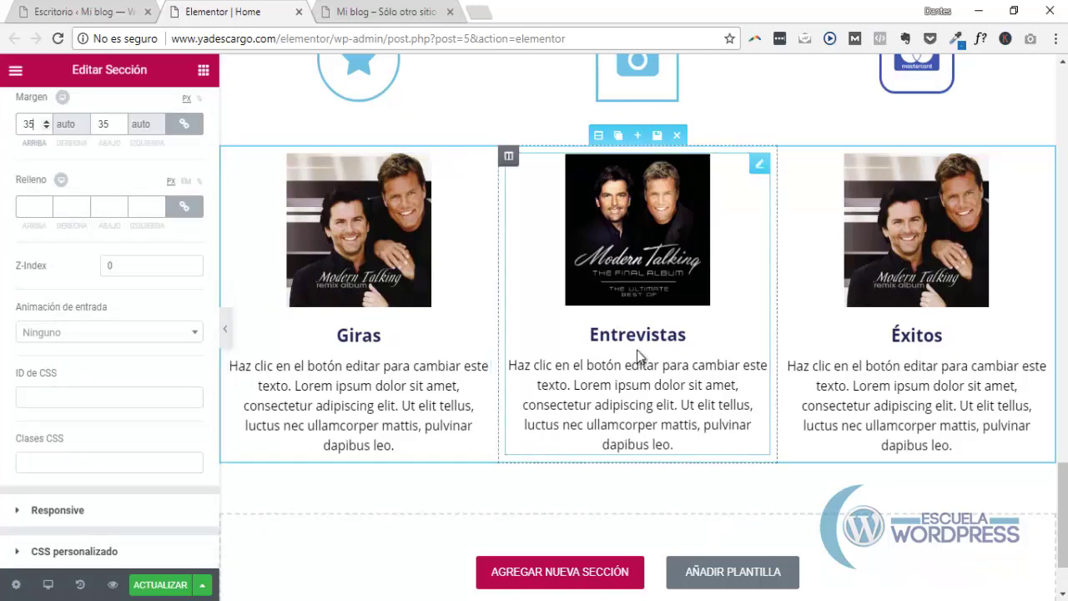
Open the Giras image box's advanced settings and locate its background and border options
scroll(462, 343, up, 1)
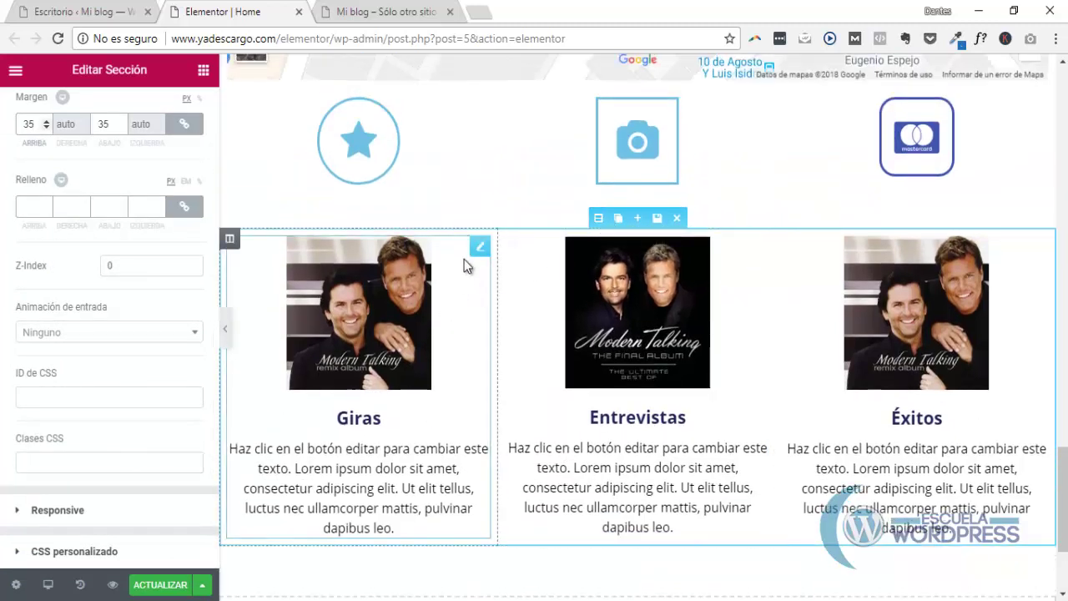
click(480, 242)
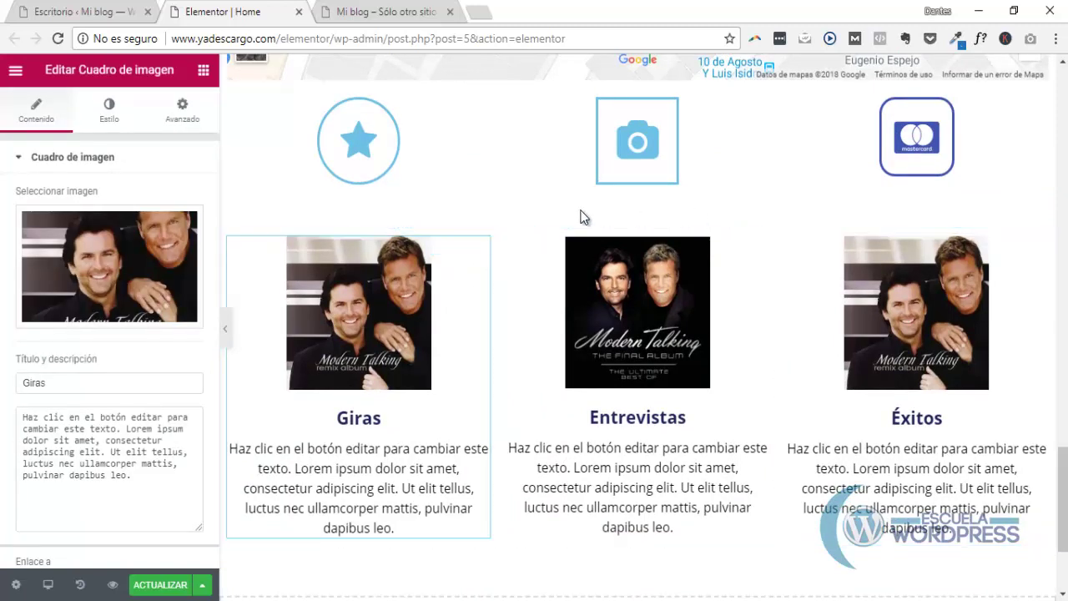
click(181, 111)
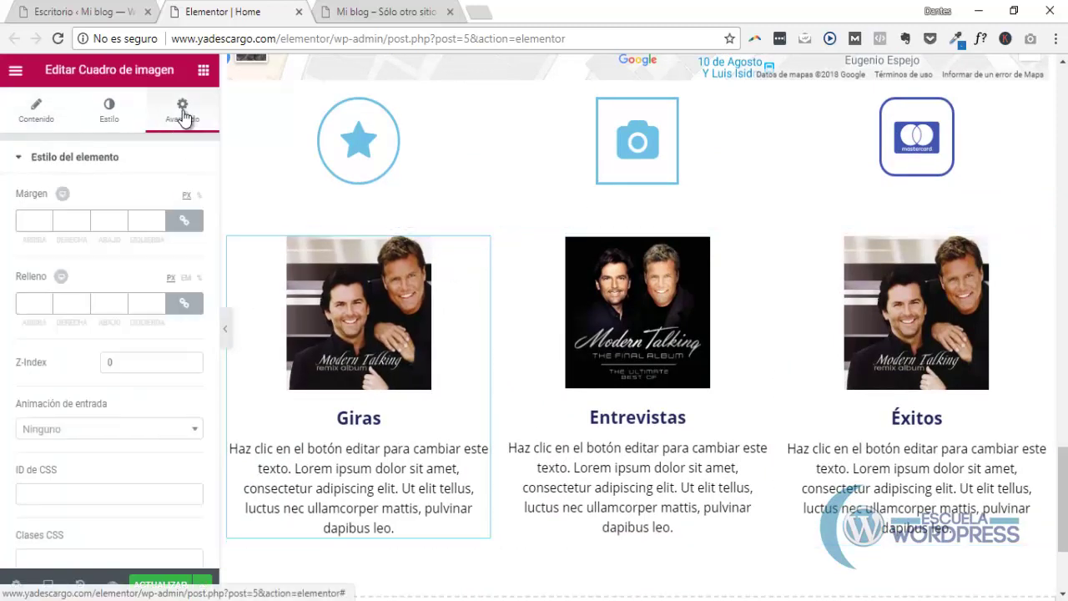
scroll(119, 418, down, 2)
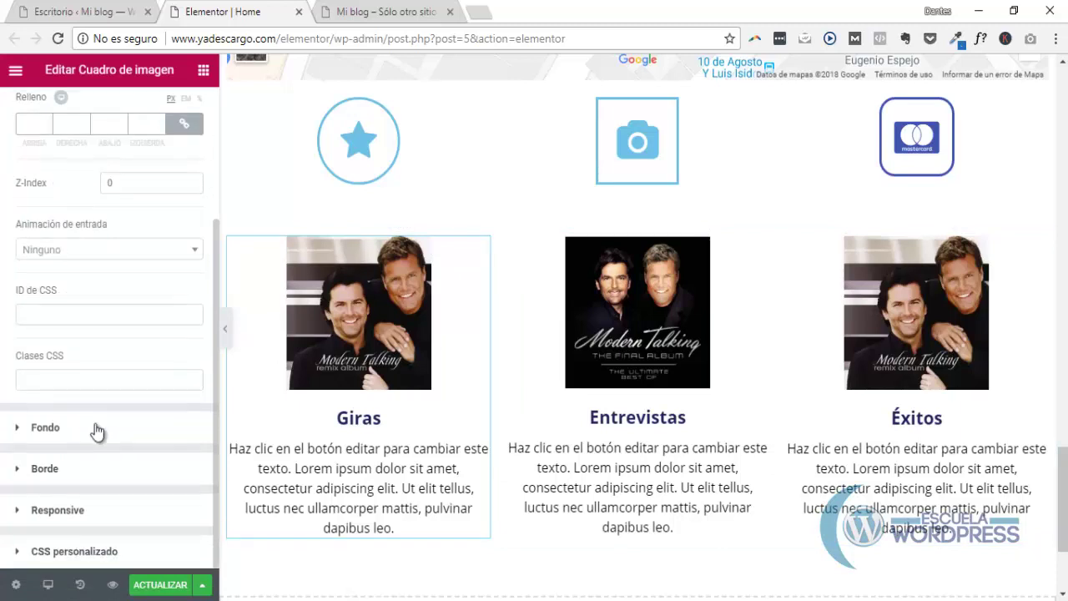